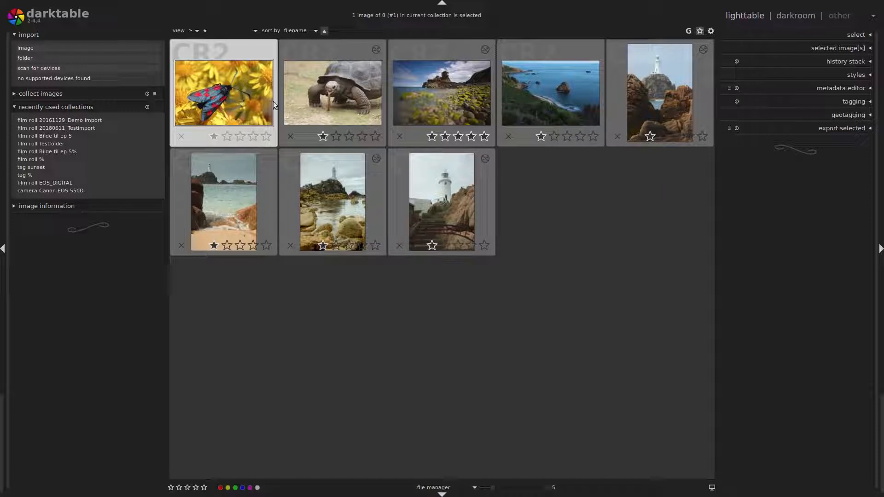
Add the mossy coast and two lighthouse images individually to the selection, then select the range from the moth image to the blue seascape
{"action": "left_click", "coordinate": [430, 94], "text": "ctrl"}
{"action": "left_click", "coordinate": [469, 220], "text": "ctrl"}
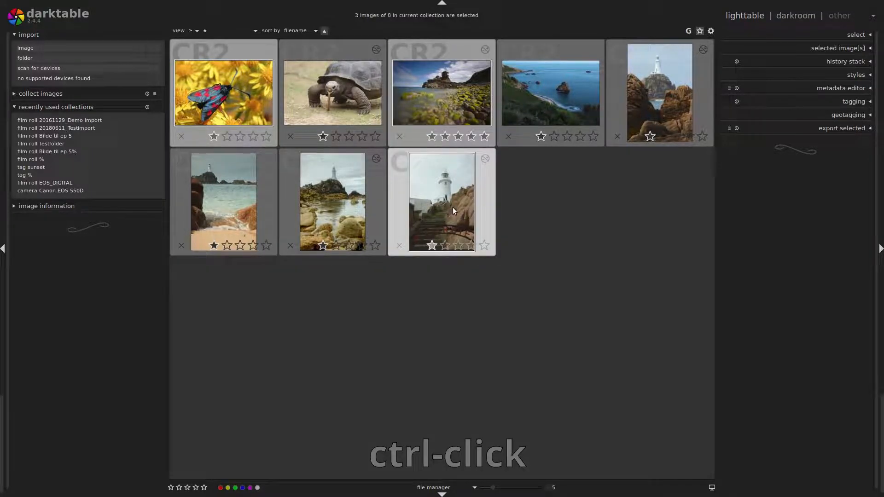
{"action": "left_click", "coordinate": [361, 209], "text": "ctrl"}
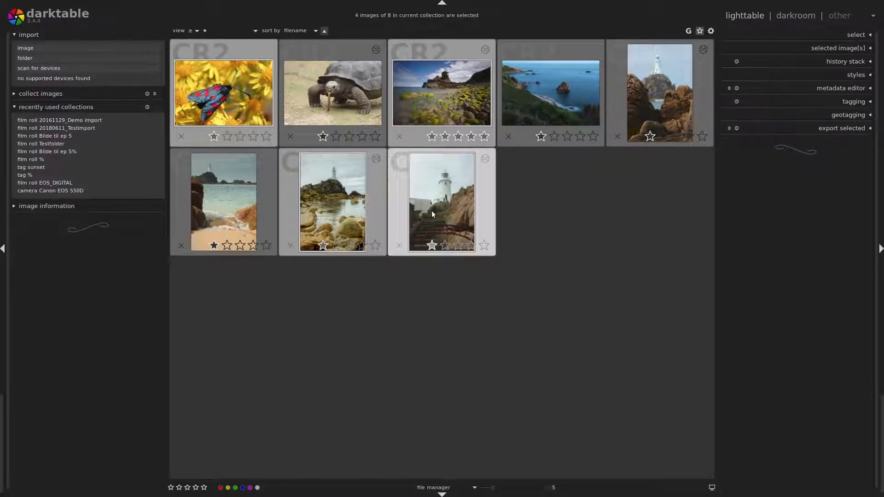
{"action": "left_click", "coordinate": [221, 98]}
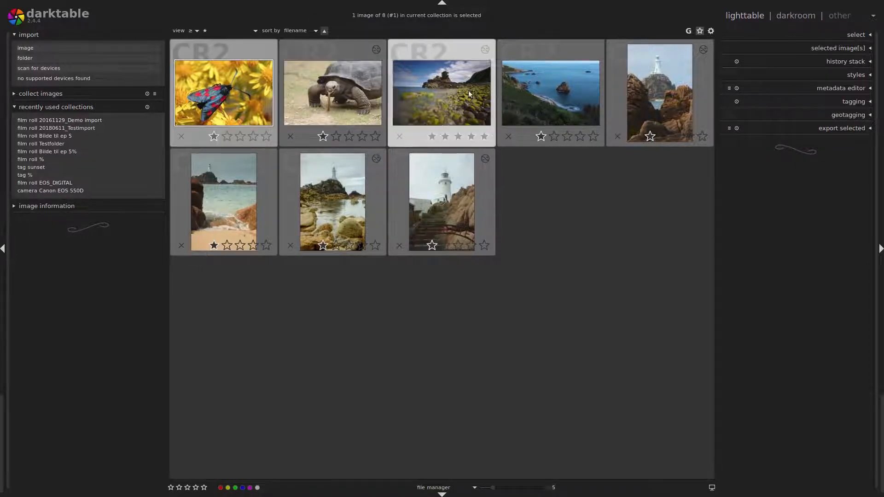
{"action": "left_click", "coordinate": [551, 93], "text": "shift"}
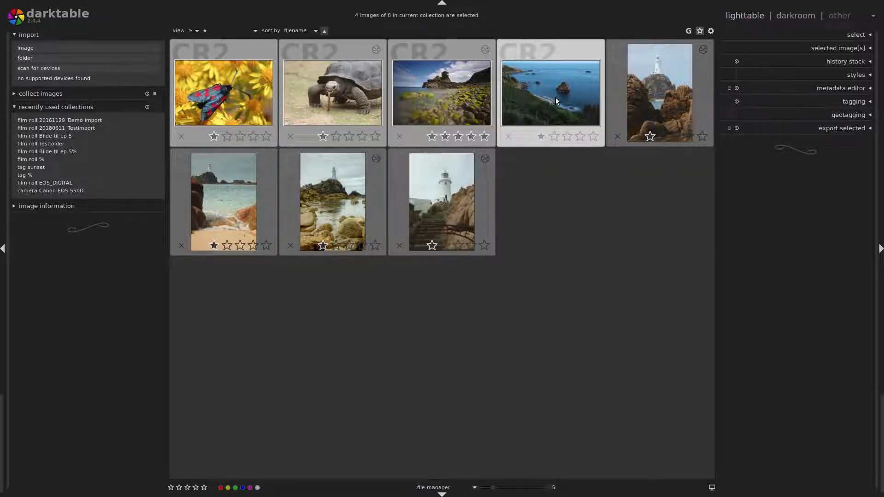
Select every image in the collection and deselect them all again
{"action": "key", "text": "ctrl+a"}
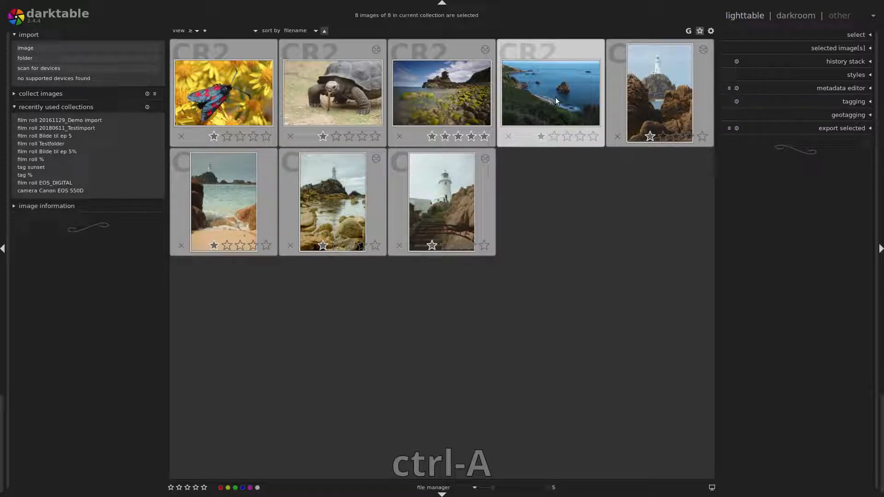
{"action": "key", "text": "ctrl+shift+a"}
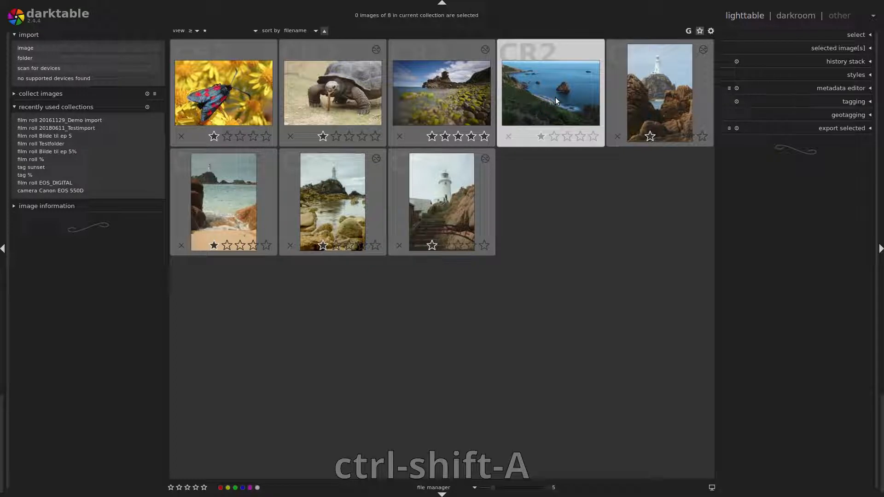
Select the blue seascape and the mossy coast image, and invert the selection
{"action": "left_click", "coordinate": [556, 98]}
{"action": "left_click", "coordinate": [448, 101], "text": "ctrl"}
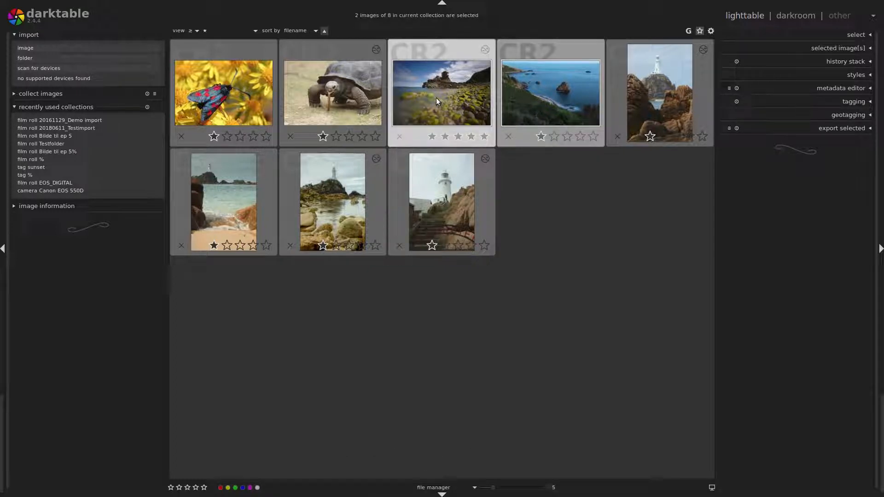
{"action": "key", "text": "ctrl+i"}
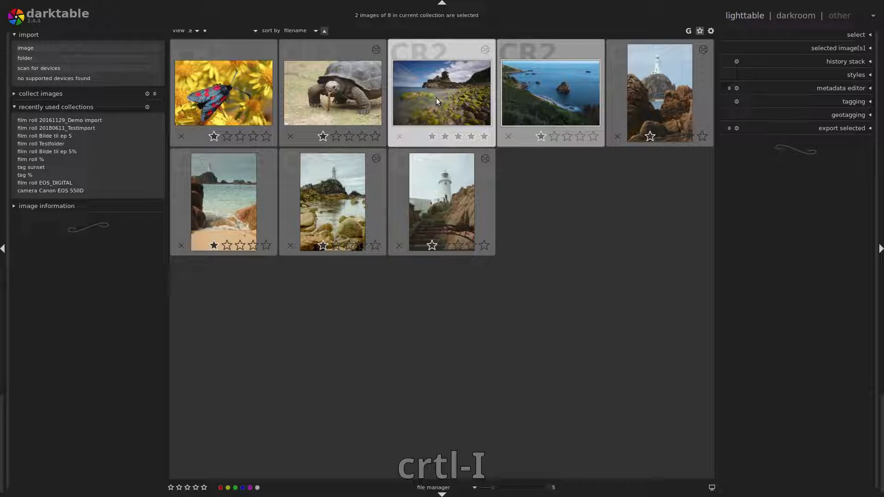
{"action": "key", "text": "ctrl+i"}
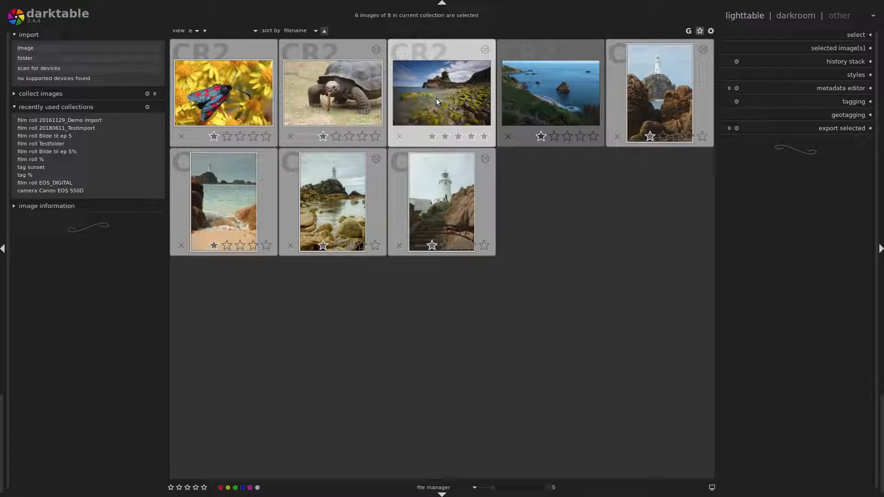
Reduce the selection to the moth image, and use the select module's options to select all images and clear the selection
{"action": "left_click", "coordinate": [247, 97]}
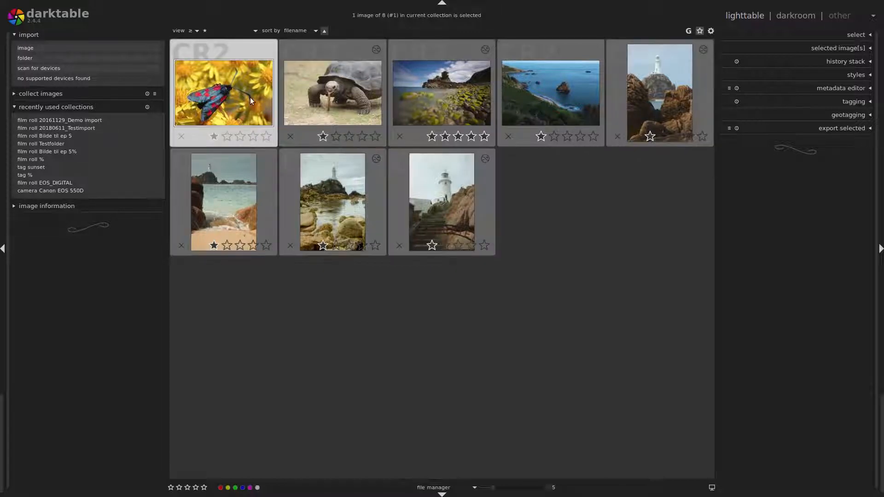
{"action": "left_click", "coordinate": [856, 35]}
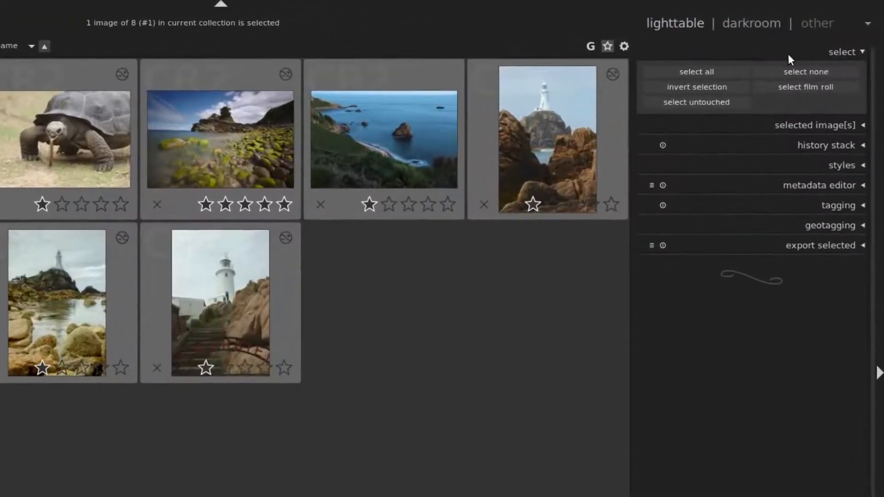
{"action": "left_click", "coordinate": [703, 72]}
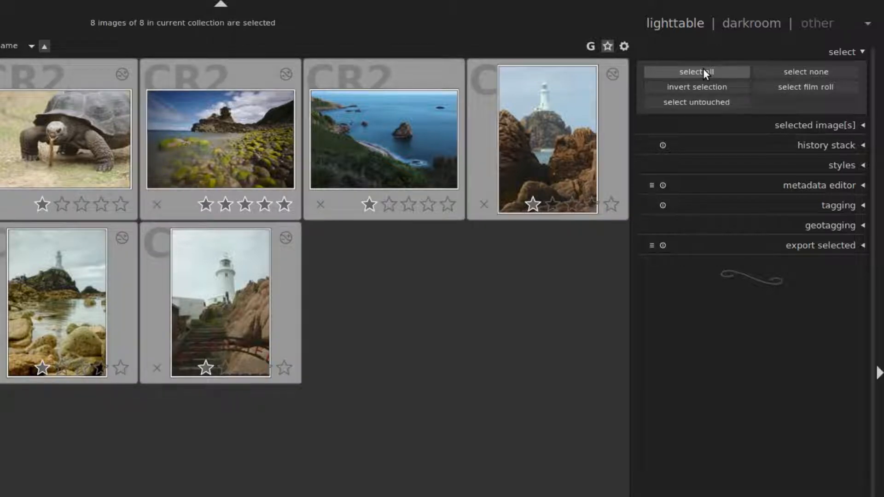
{"action": "left_click", "coordinate": [810, 72]}
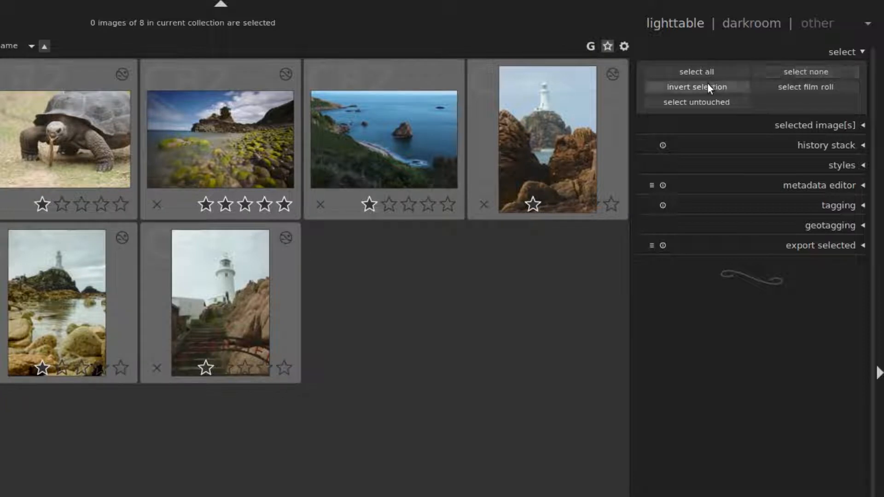
Select the blue seascape and the tortoise image, and invert the selection with the select module
{"action": "left_click", "coordinate": [361, 151]}
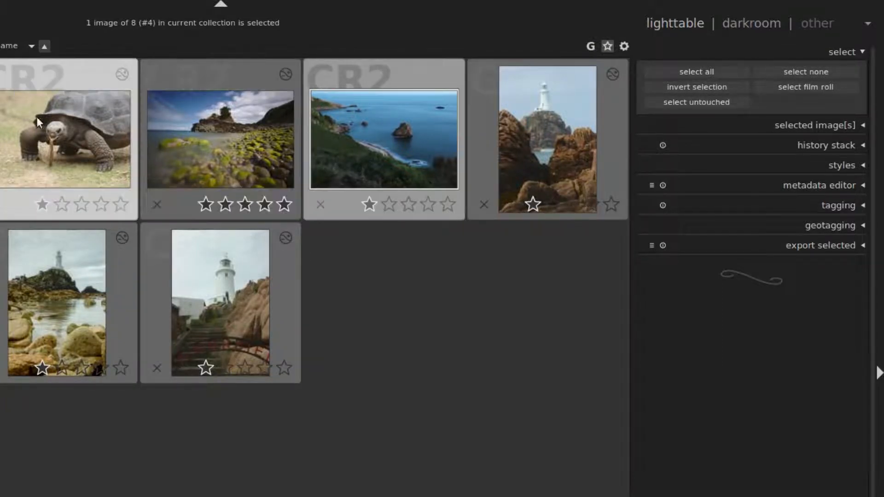
{"action": "left_click", "coordinate": [51, 146], "text": "ctrl"}
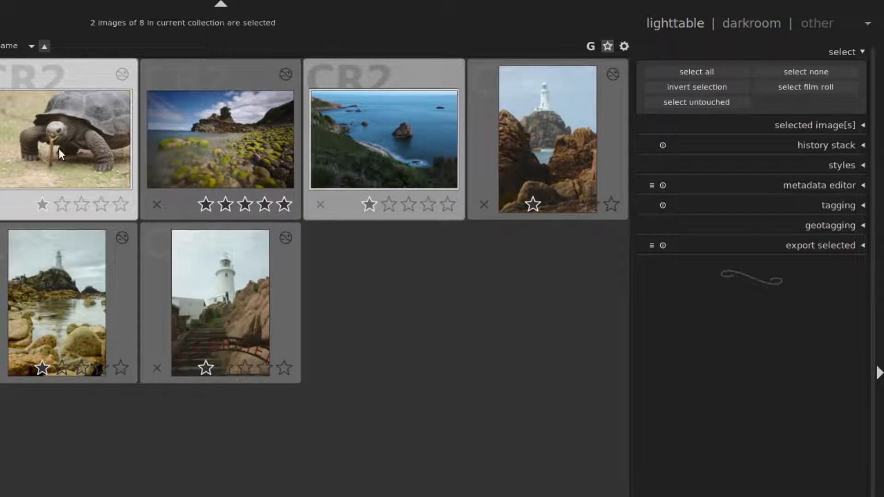
{"action": "left_click", "coordinate": [699, 87]}
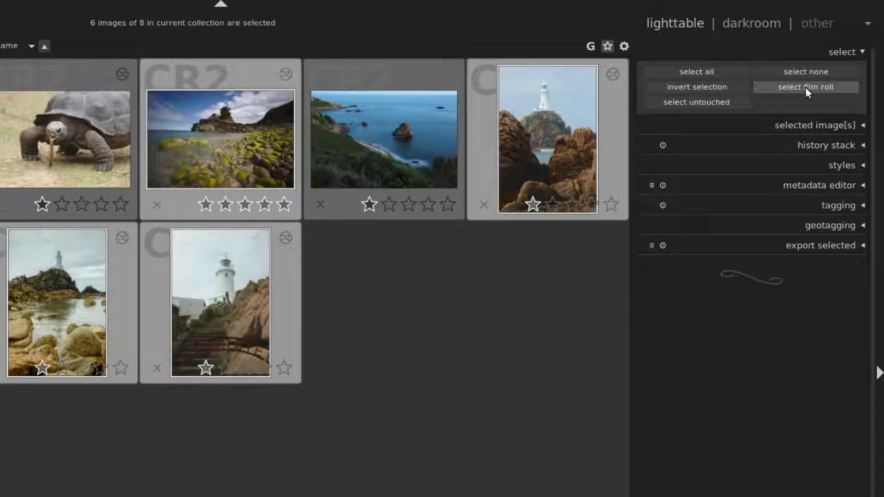
Clear the selection, select the mossy coast image, and extend the selection to its whole film roll
{"action": "left_click", "coordinate": [418, 336]}
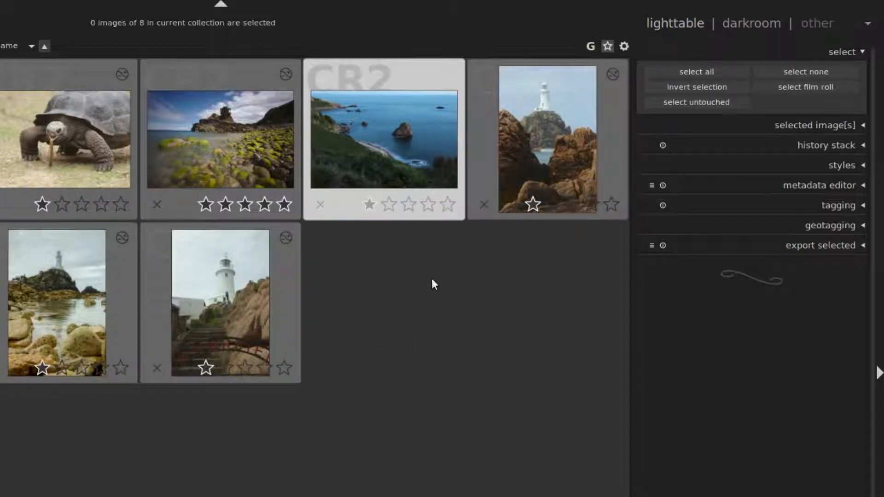
{"action": "left_click", "coordinate": [215, 143]}
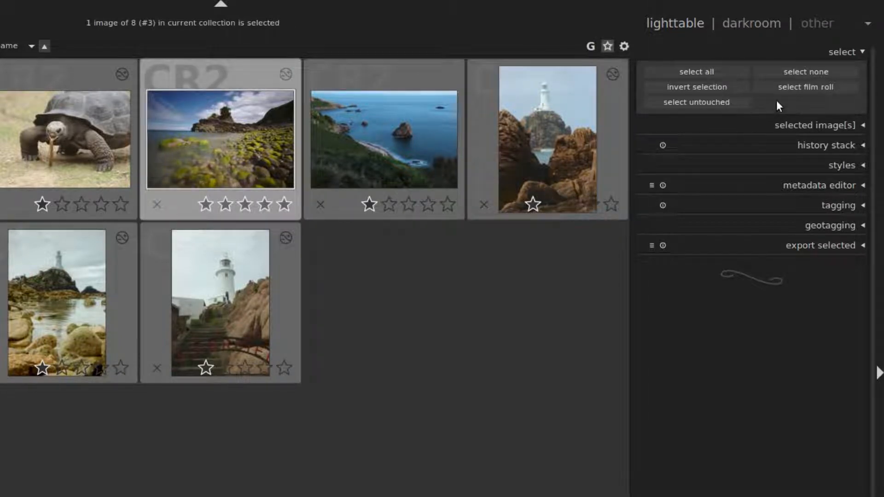
{"action": "left_click", "coordinate": [801, 86]}
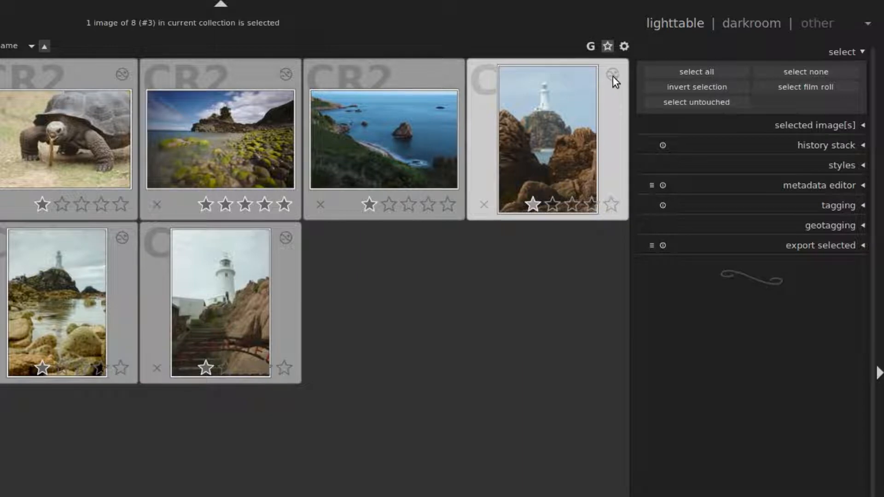
Select the untouched images and remove them from the collection
{"action": "mouse_move", "coordinate": [613, 73]}
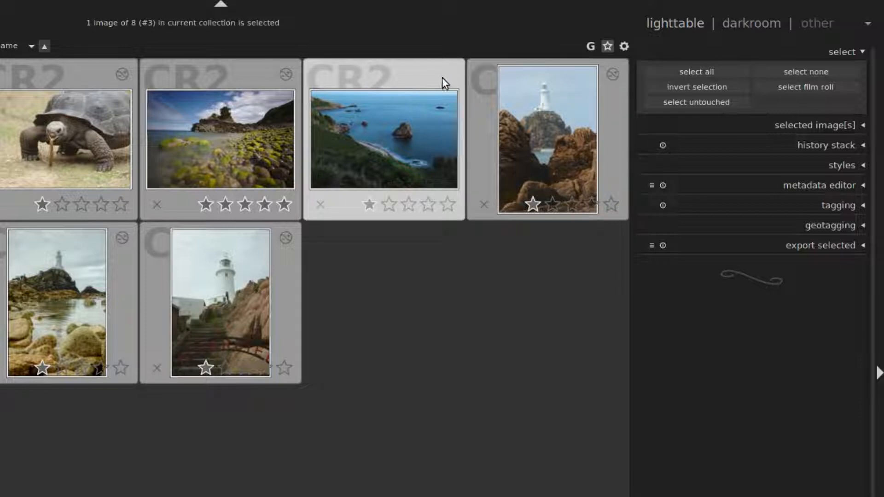
{"action": "left_click", "coordinate": [693, 102]}
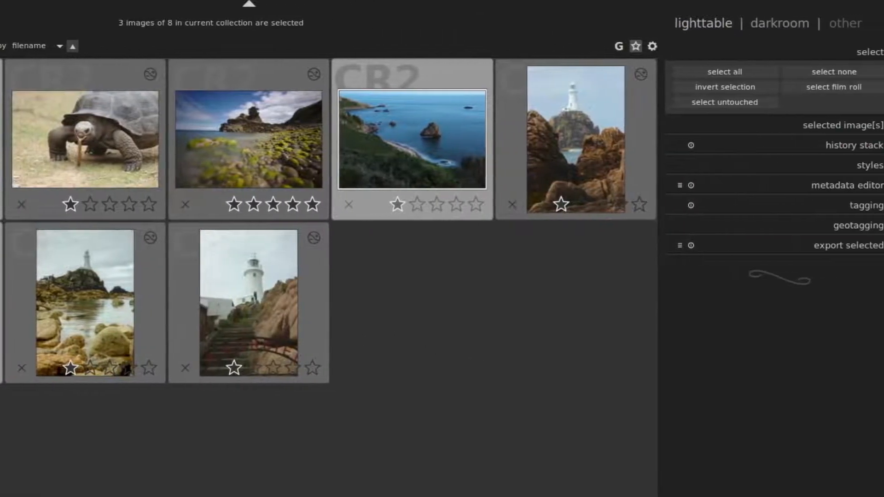
{"action": "left_click", "coordinate": [842, 51]}
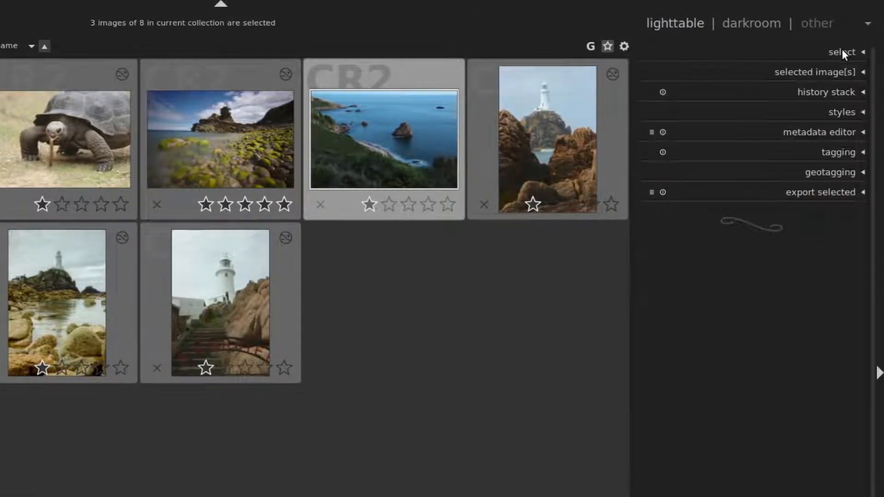
{"action": "left_click", "coordinate": [809, 69]}
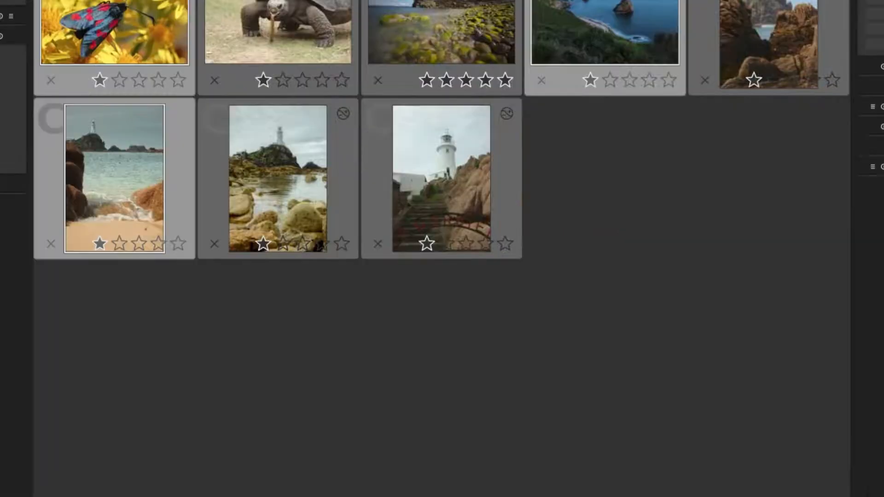
{"action": "left_click", "coordinate": [697, 91]}
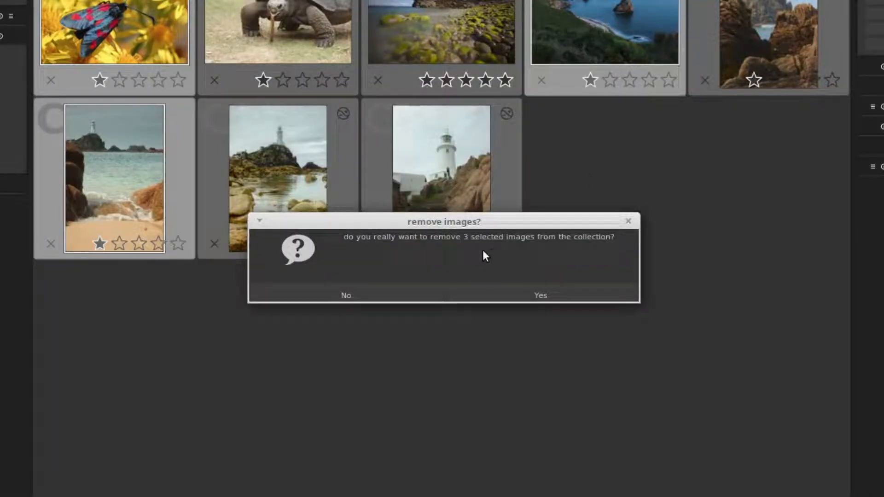
{"action": "left_click", "coordinate": [544, 294]}
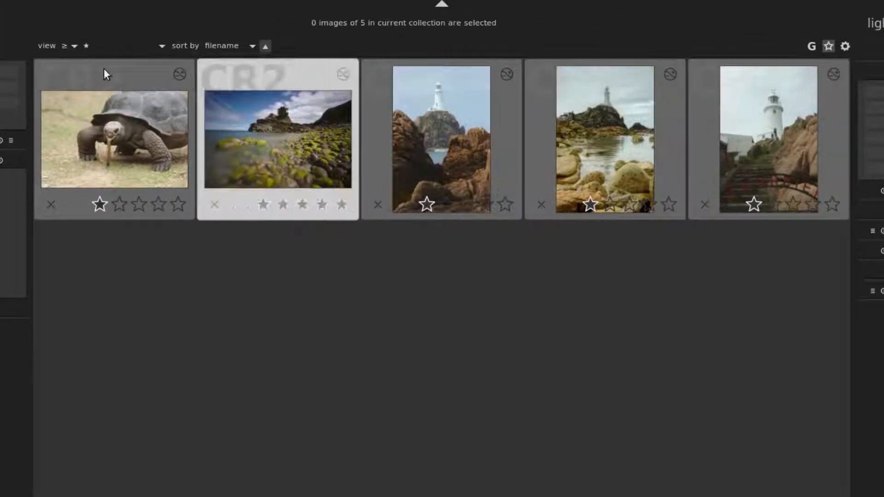
Import the folder "20161129_Demo import" from the Darktable pictures directory to bring the removed images back
{"action": "left_click", "coordinate": [65, 87]}
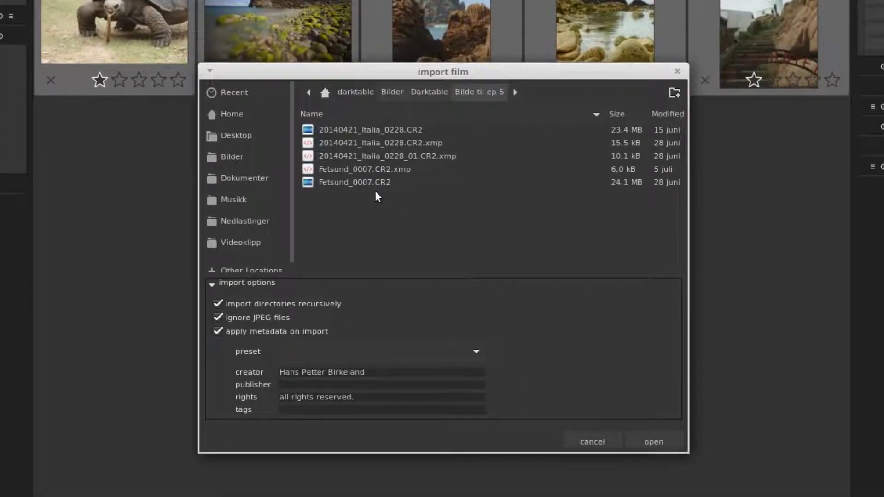
{"action": "left_click", "coordinate": [432, 92]}
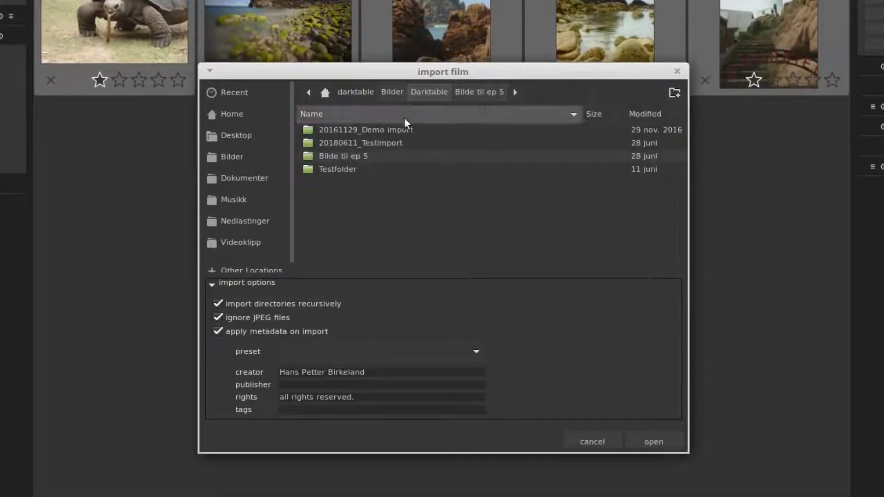
{"action": "left_click", "coordinate": [387, 129]}
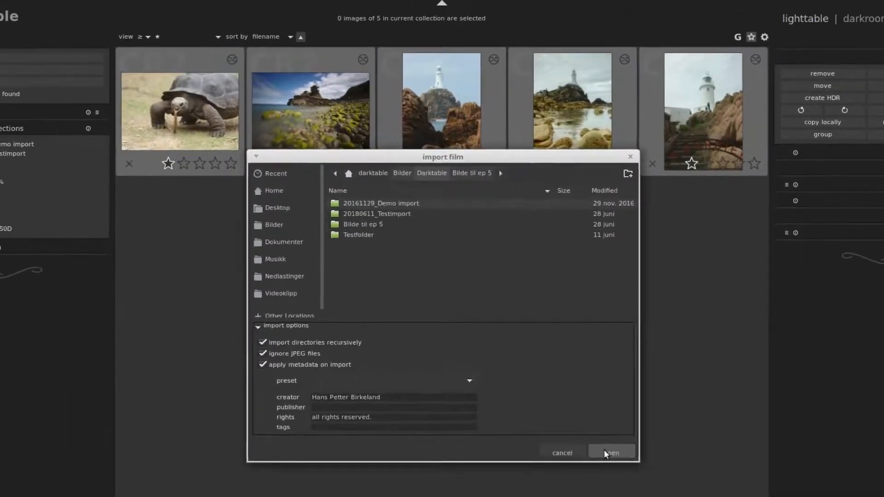
{"action": "left_click", "coordinate": [654, 442]}
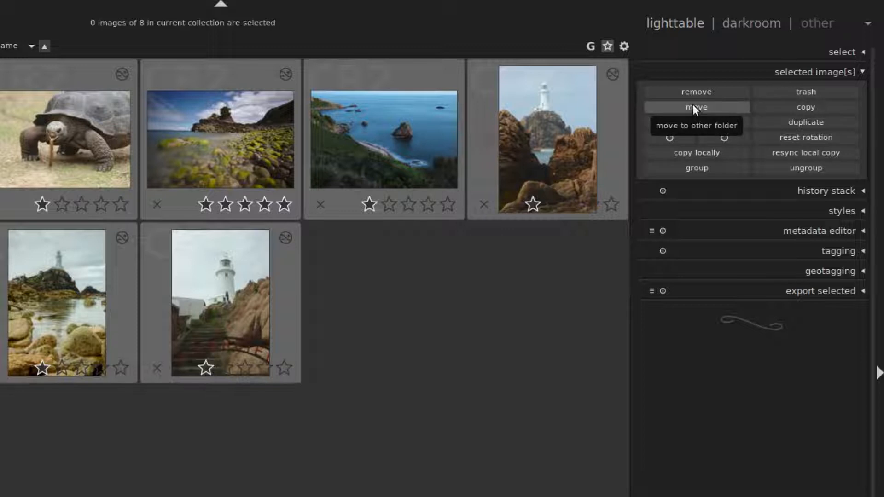
Select the blue seascape and the adjacent lighthouse image framed by brown rocks
{"action": "left_click", "coordinate": [361, 146]}
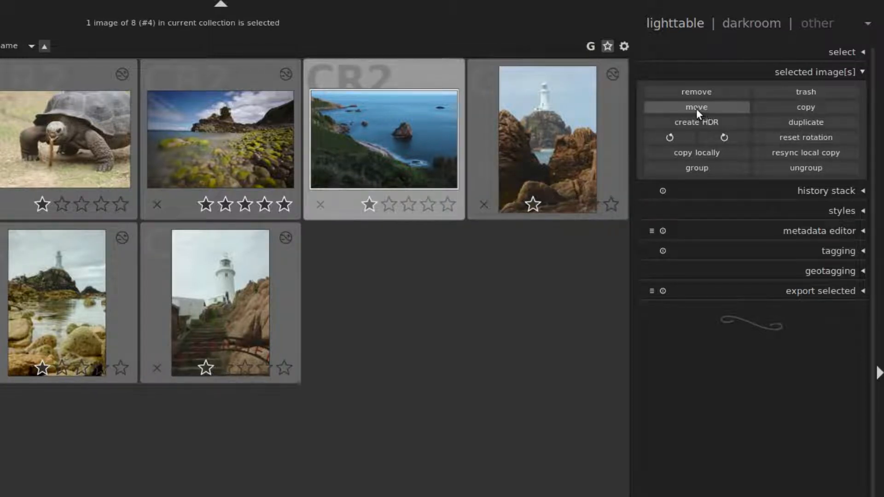
{"action": "left_click", "coordinate": [537, 154], "text": "ctrl"}
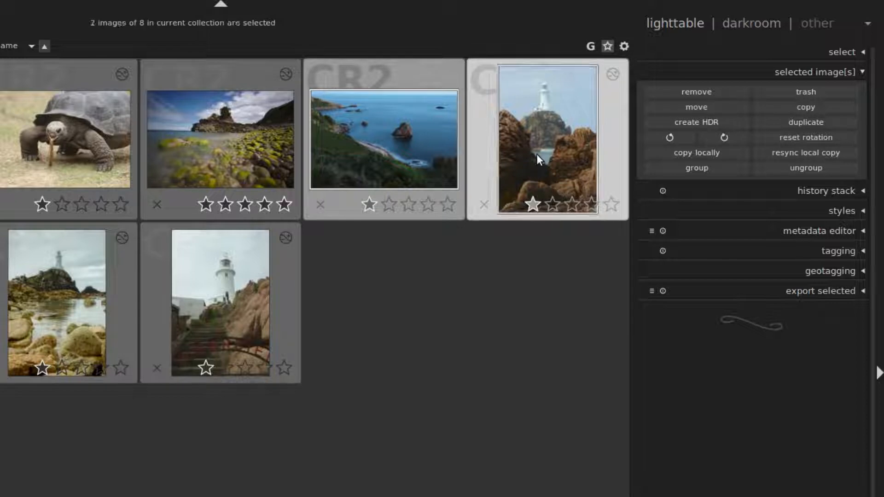
Start moving the two selected images to another folder, browse to Bilder/Darktable, and cancel the move
{"action": "left_click", "coordinate": [697, 107]}
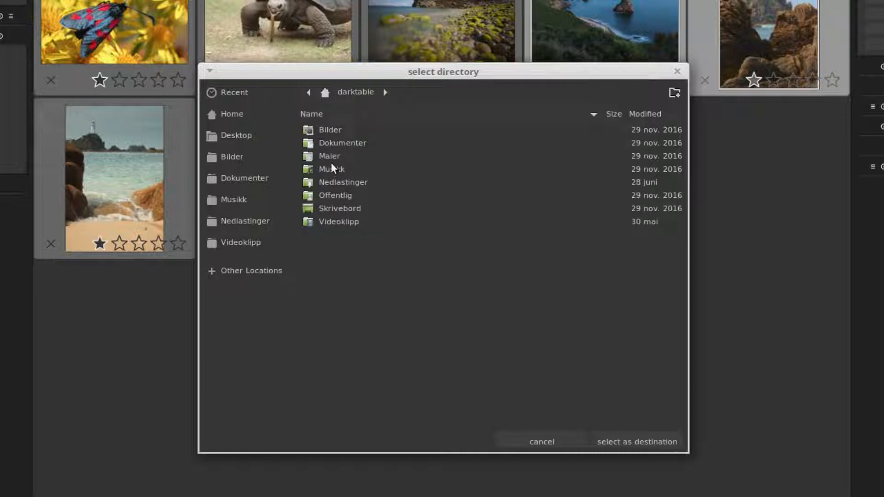
{"action": "double_click", "coordinate": [330, 130]}
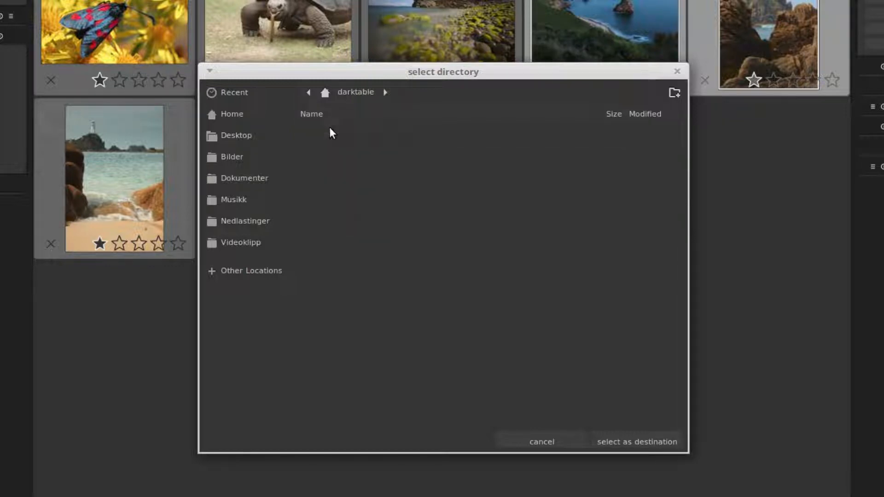
{"action": "double_click", "coordinate": [338, 131]}
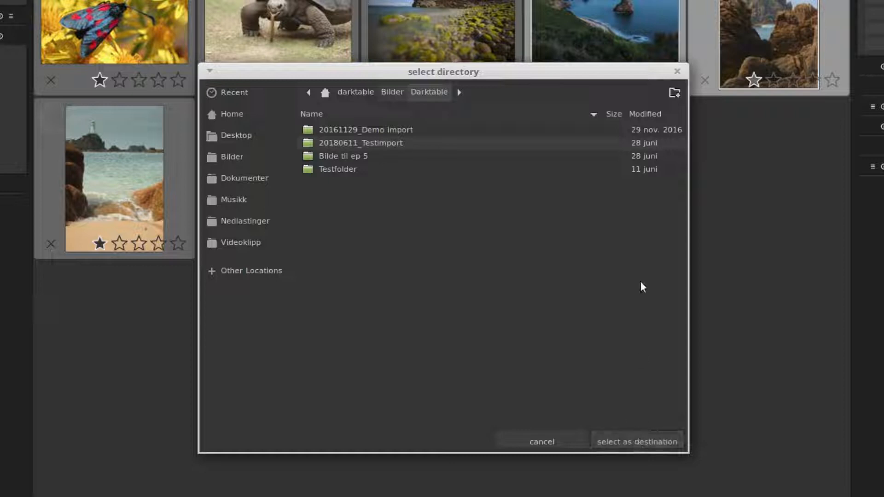
{"action": "left_click", "coordinate": [677, 72]}
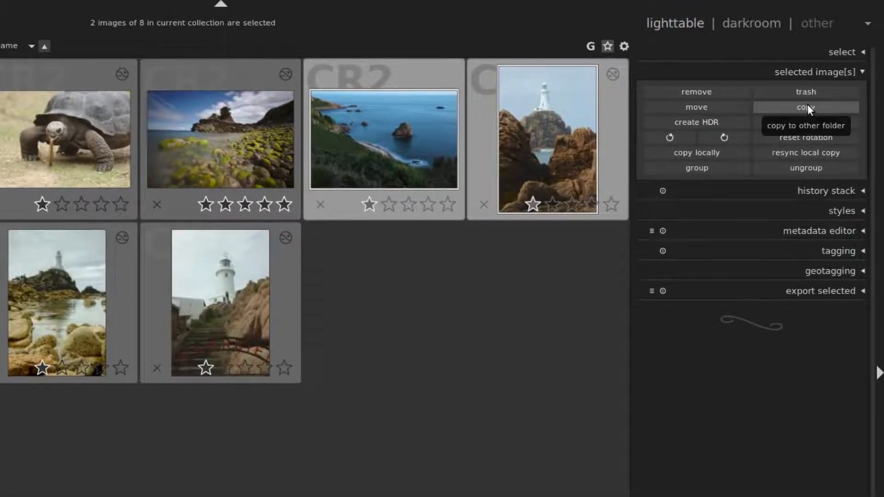
Start copying the two selected images to another folder, and cancel the copy without choosing a destination
{"action": "left_click", "coordinate": [808, 104]}
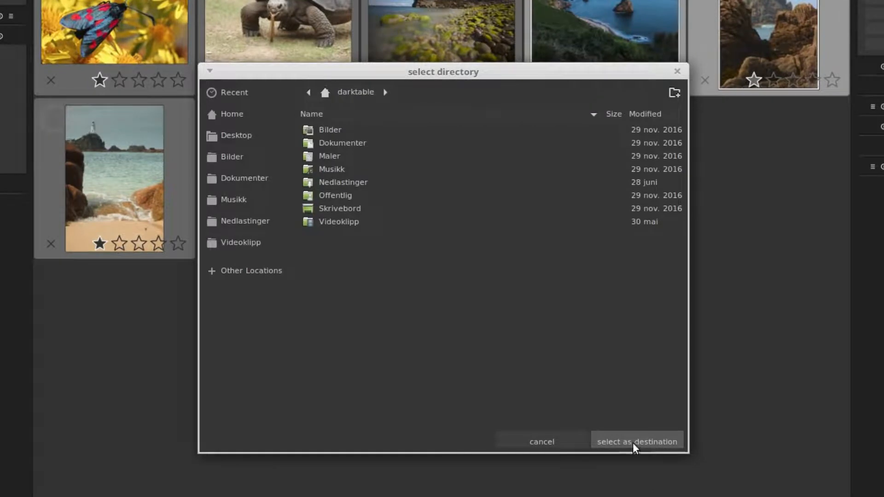
{"action": "left_click", "coordinate": [677, 72]}
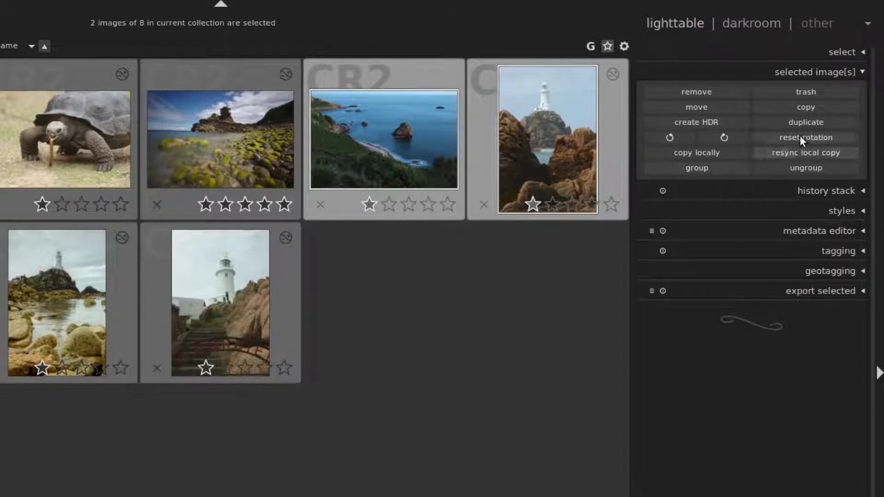
Duplicate the blue seascape image and send the duplicate to the trash
{"action": "left_click", "coordinate": [380, 141]}
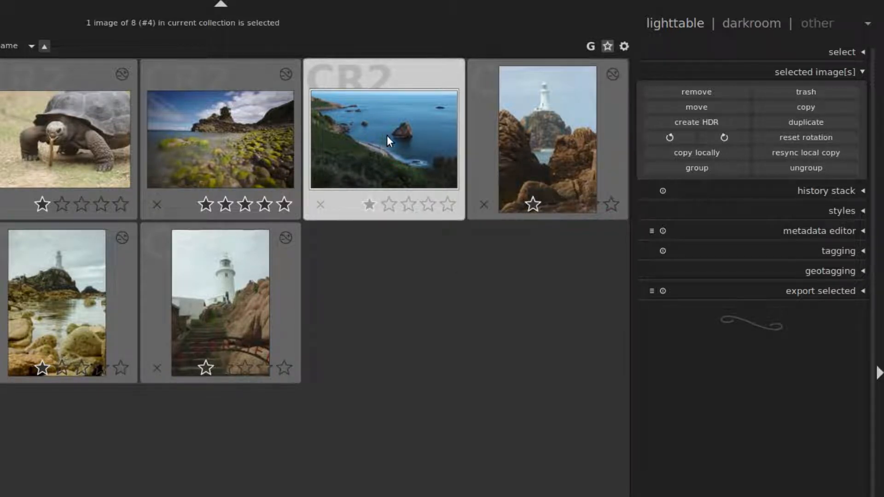
{"action": "left_click", "coordinate": [808, 120]}
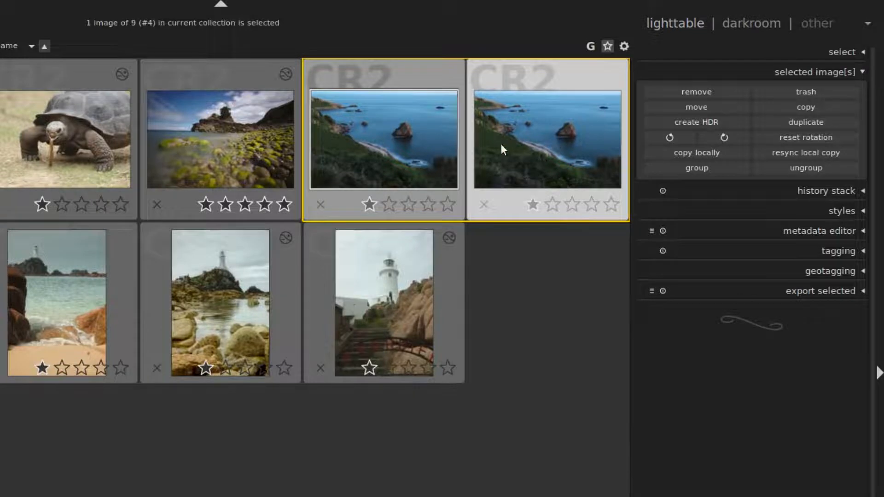
{"action": "left_click", "coordinate": [544, 144]}
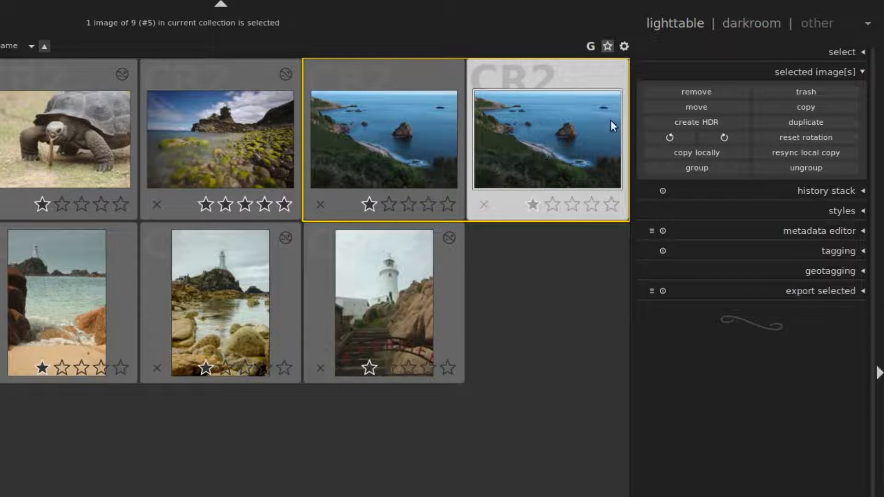
{"action": "left_click", "coordinate": [802, 92]}
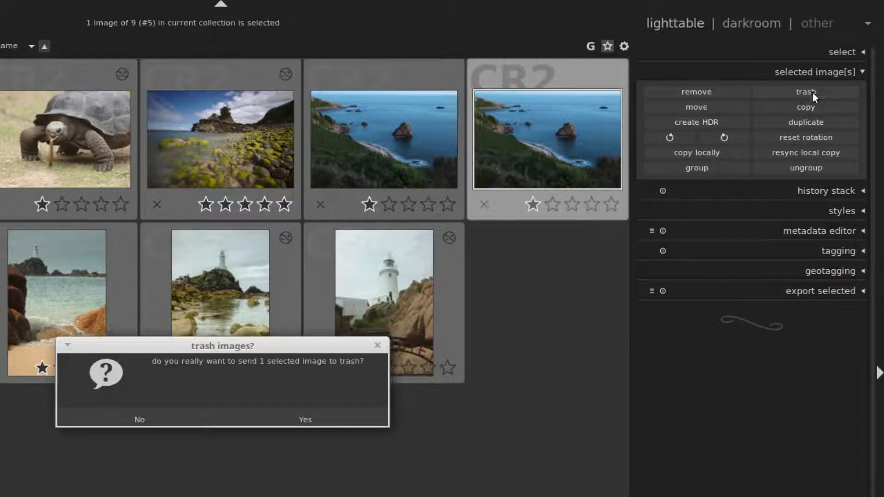
{"action": "left_click", "coordinate": [296, 414]}
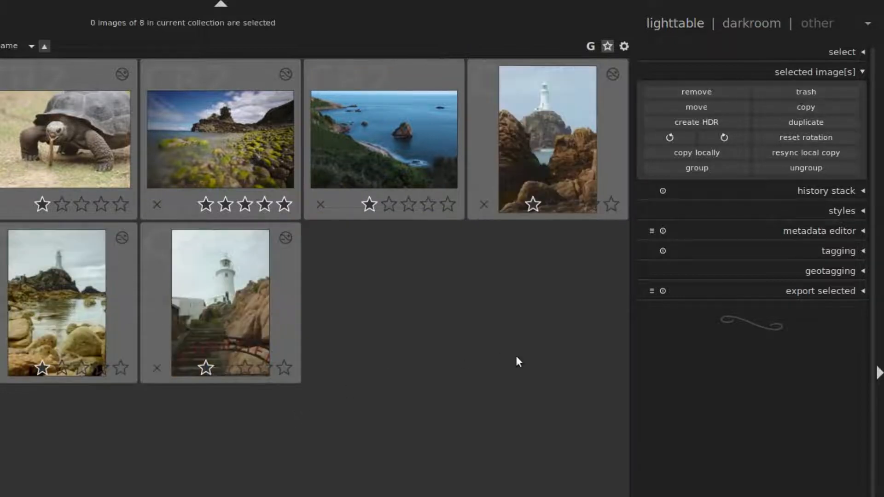
Rotate the blue seascape 90 degrees counter-clockwise repeatedly through a full turn, and reset its rotation
{"action": "left_click", "coordinate": [405, 131]}
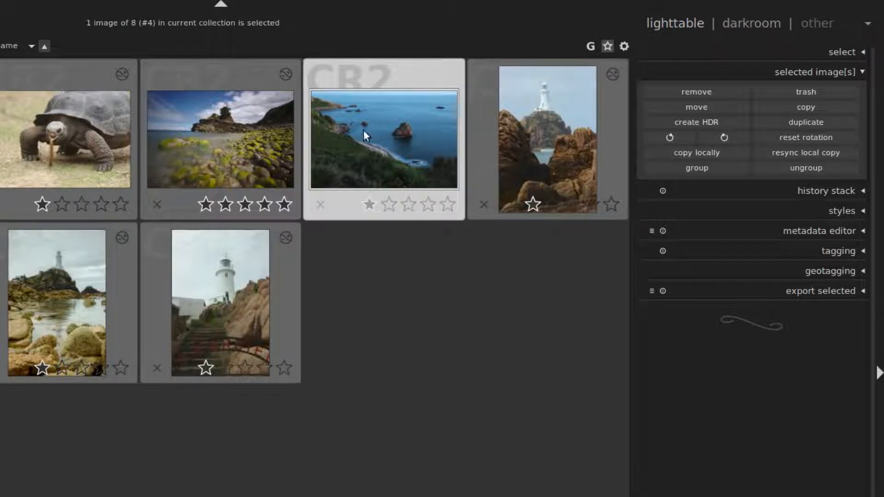
{"action": "left_click", "coordinate": [670, 138]}
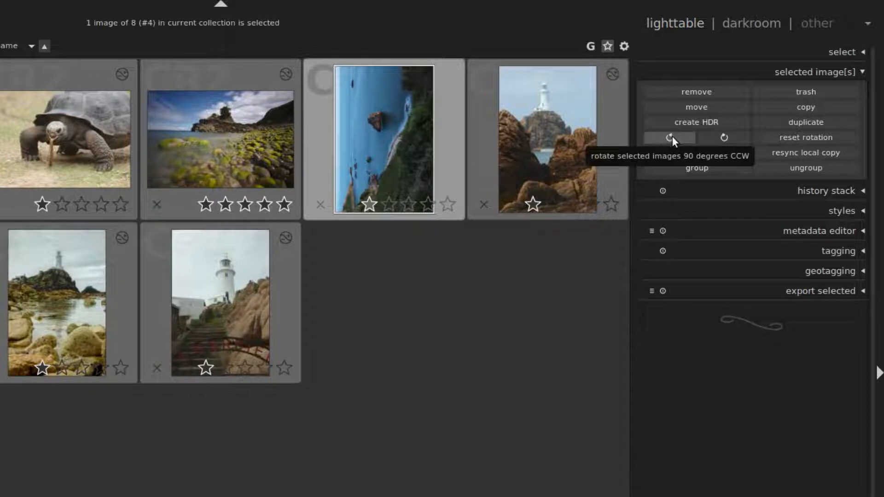
{"action": "left_click", "coordinate": [673, 137]}
{"action": "left_click", "coordinate": [672, 137]}
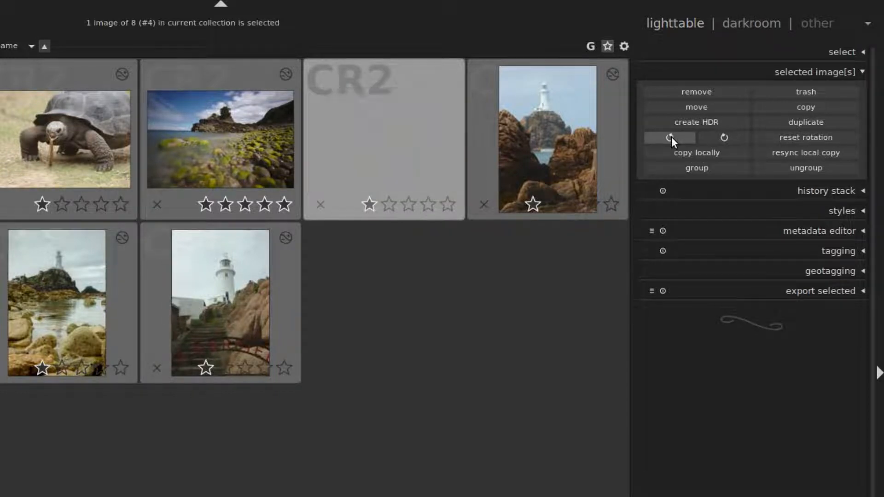
{"action": "left_click", "coordinate": [671, 137]}
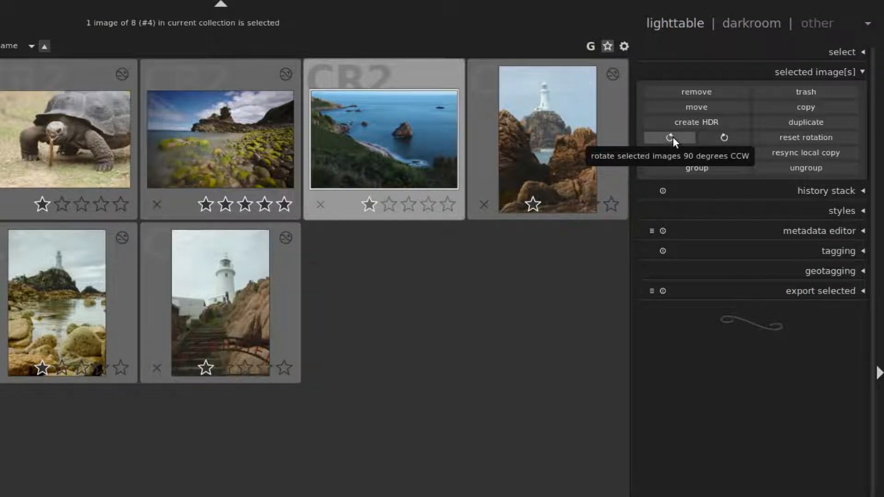
{"action": "left_click", "coordinate": [673, 137]}
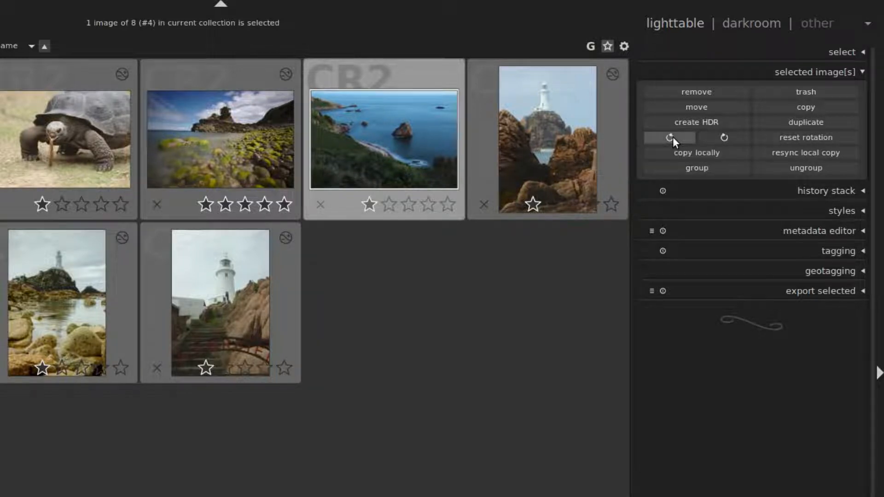
{"action": "left_click", "coordinate": [810, 137]}
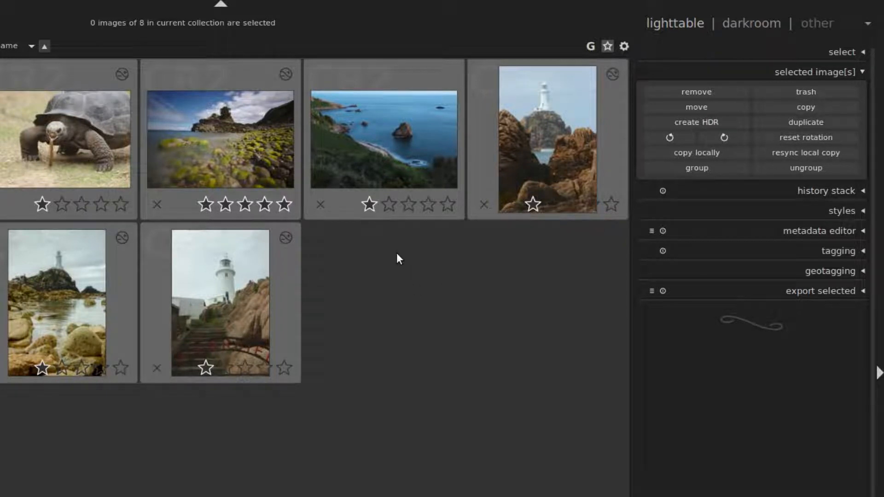
Select the blue seascape image and create a duplicate of it
{"action": "left_click", "coordinate": [375, 150]}
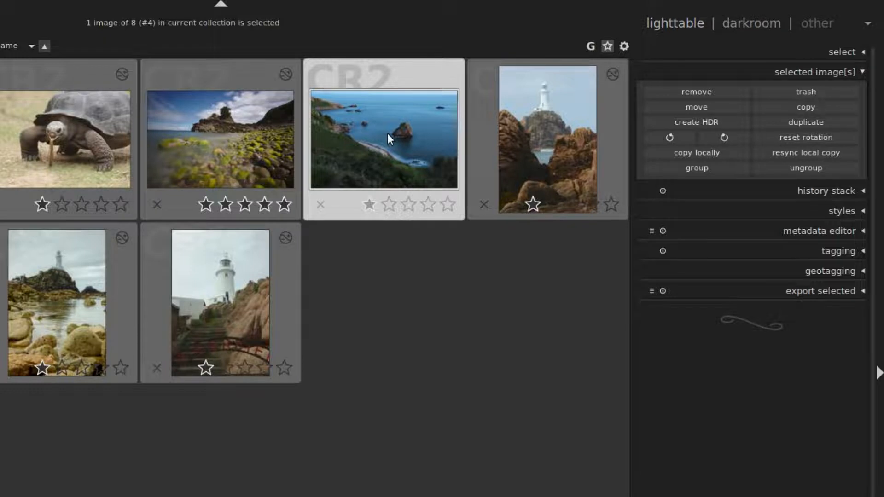
{"action": "key", "text": "ctrl+d"}
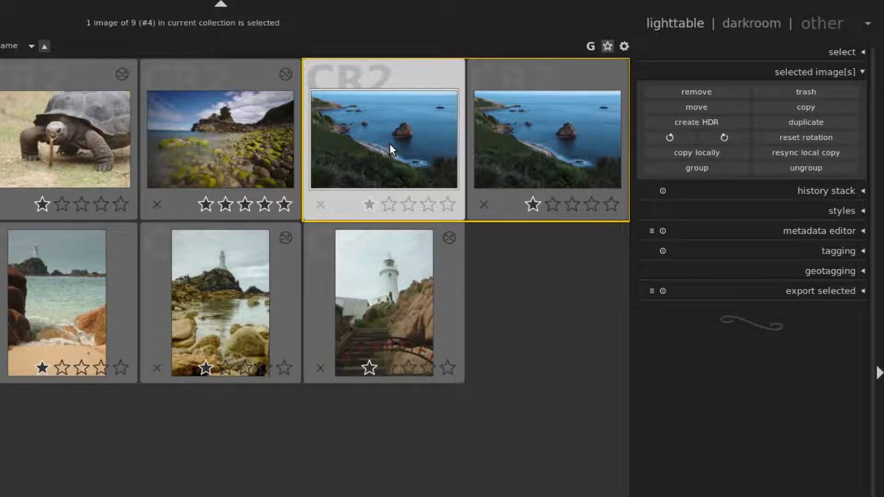
Show the history stack options, examine the darkroom history of the lighthouse image with the stone steps, and return to the lighttable
{"action": "left_click", "coordinate": [789, 74]}
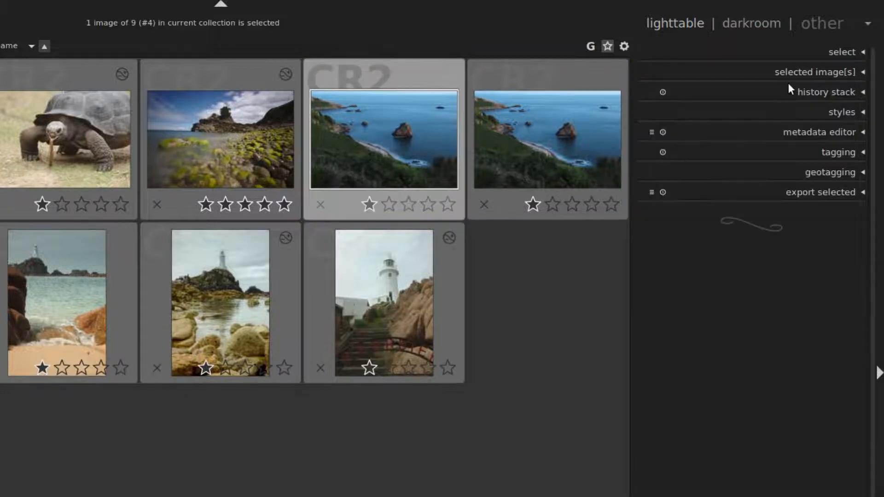
{"action": "left_click", "coordinate": [824, 92]}
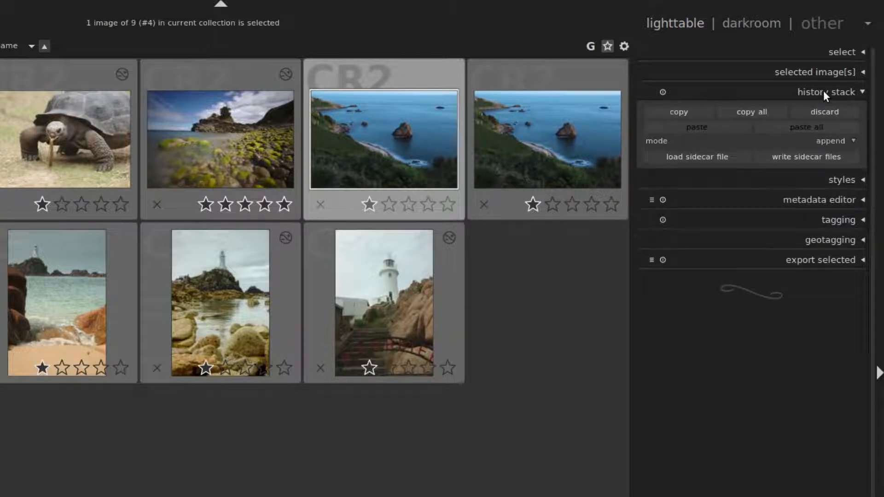
{"action": "left_click", "coordinate": [393, 305]}
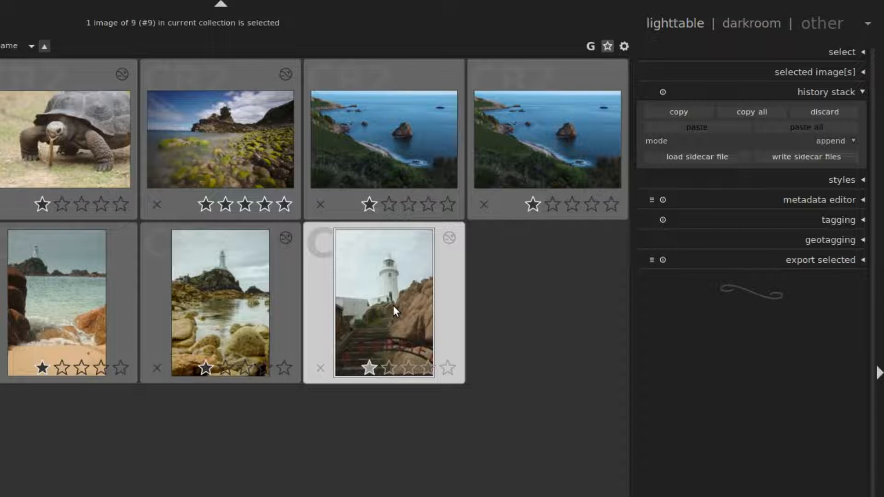
{"action": "double_click", "coordinate": [393, 306]}
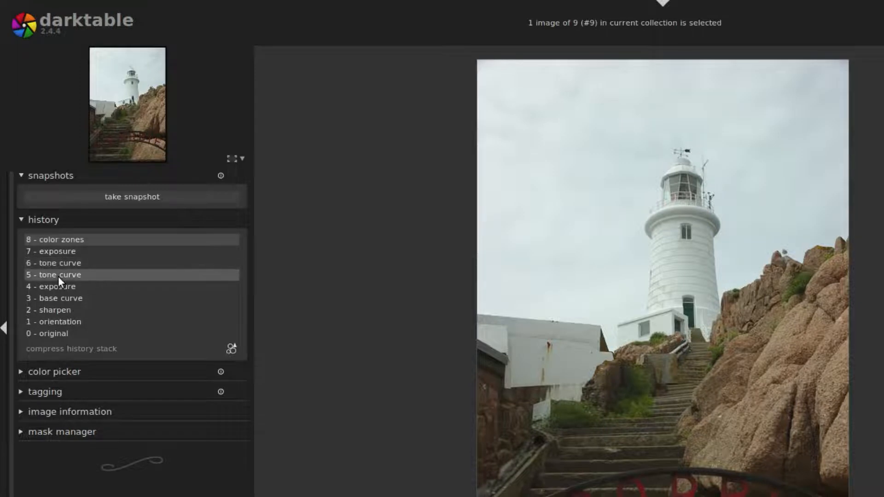
{"action": "key", "text": "l"}
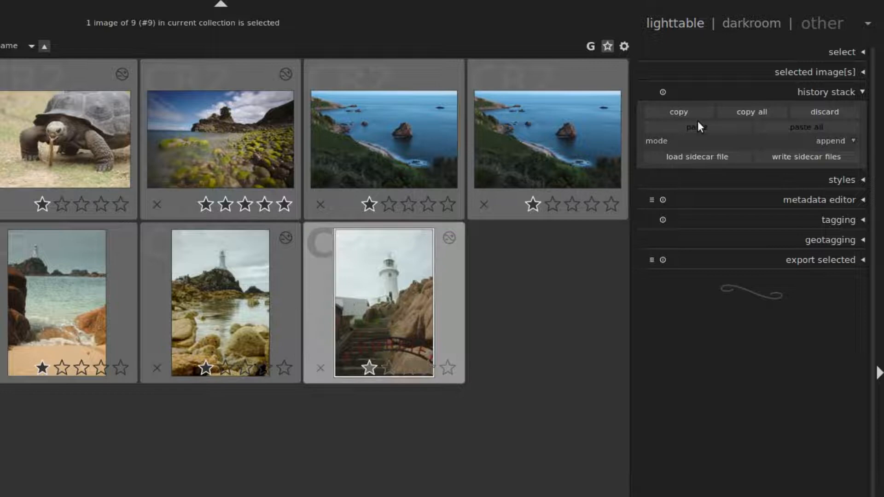
Selectively copy the stone-steps lighthouse's history stack, including color zones, exposure, tone curve, base curve, sharpen and orientation
{"action": "left_click", "coordinate": [688, 111]}
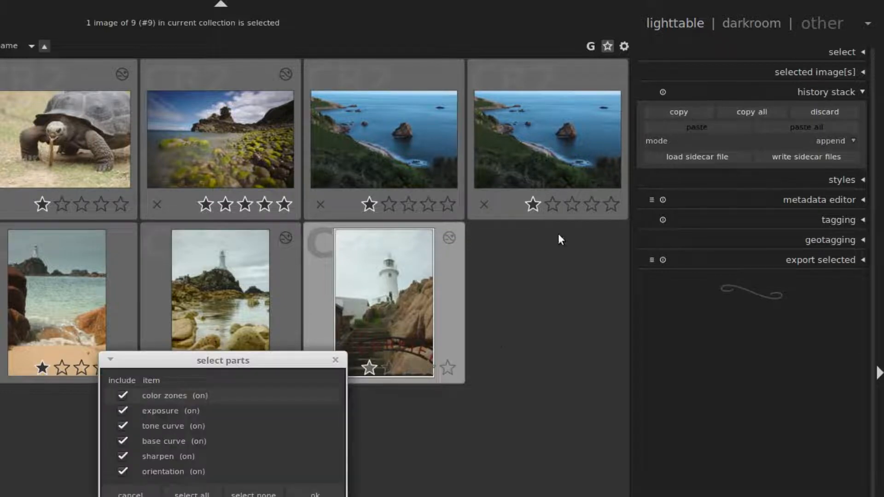
{"action": "left_click_drag", "start_coordinate": [222, 360], "coordinate": [284, 271]}
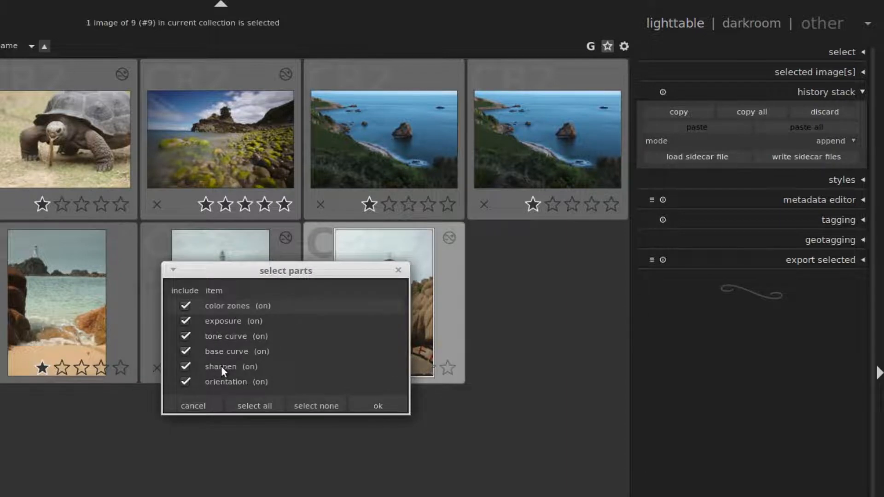
{"action": "left_click_drag", "start_coordinate": [279, 269], "coordinate": [418, 304]}
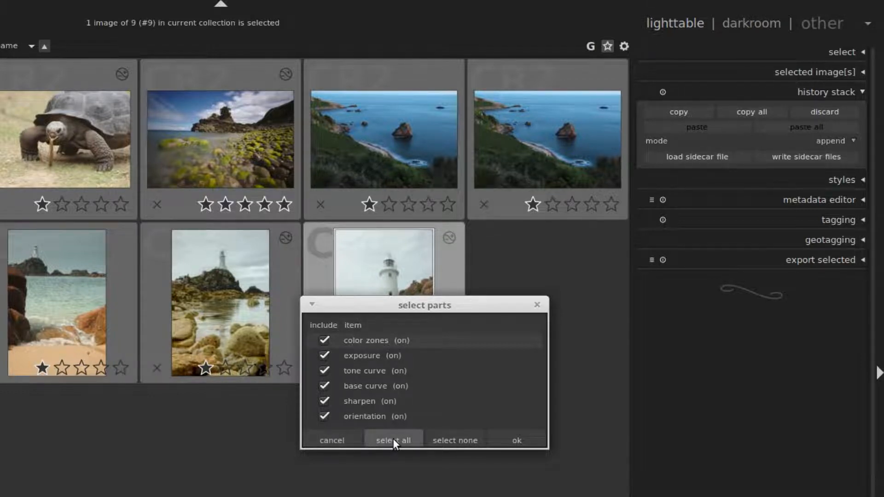
{"action": "left_click", "coordinate": [461, 438]}
{"action": "left_click", "coordinate": [324, 386]}
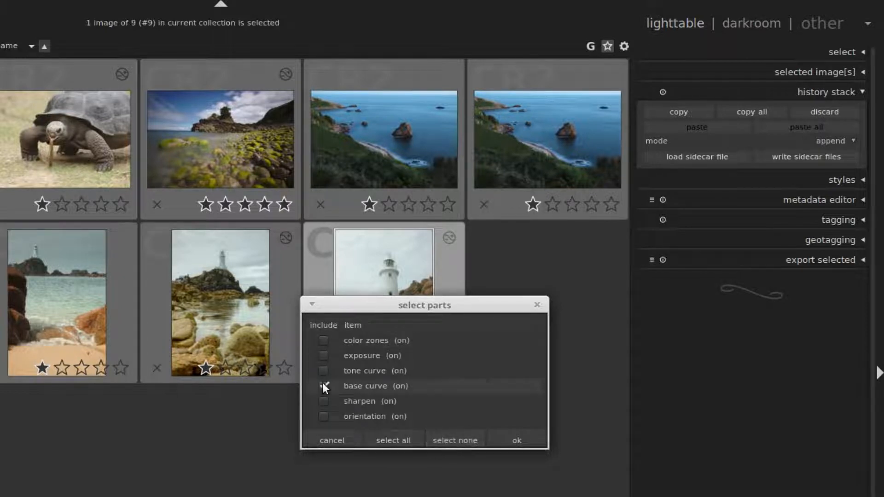
{"action": "left_click", "coordinate": [322, 354]}
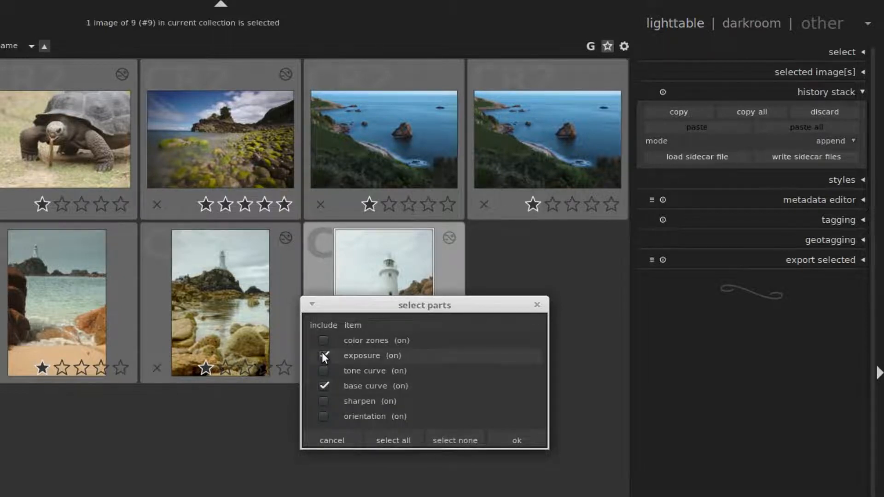
{"action": "left_click", "coordinate": [394, 439]}
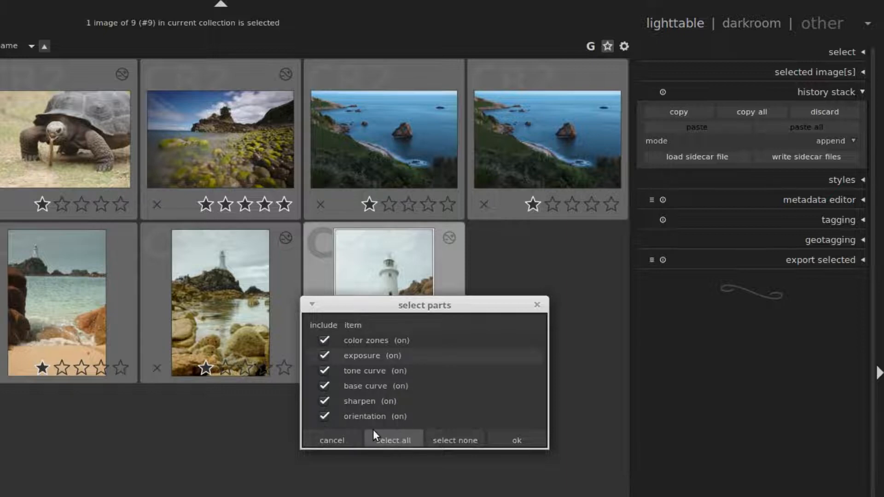
{"action": "left_click", "coordinate": [513, 438]}
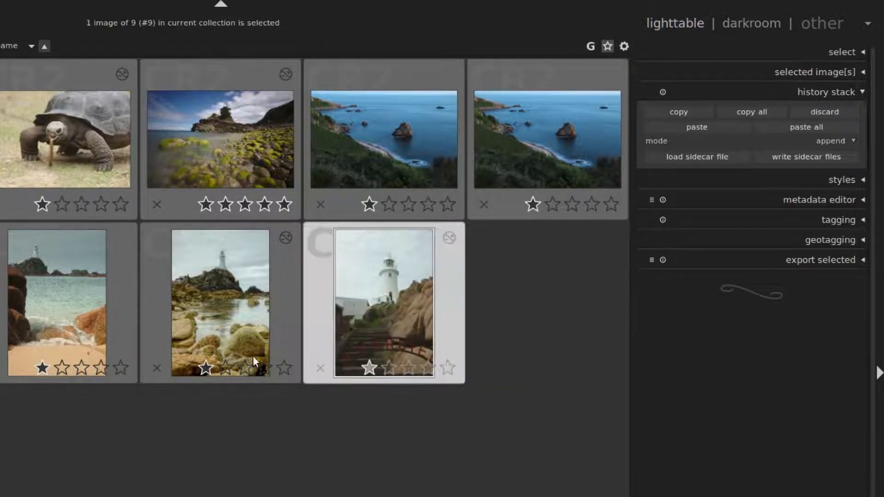
Paste only the exposure part of the copied history onto the lighthouse image with the rocky tide pool
{"action": "left_click", "coordinate": [227, 321]}
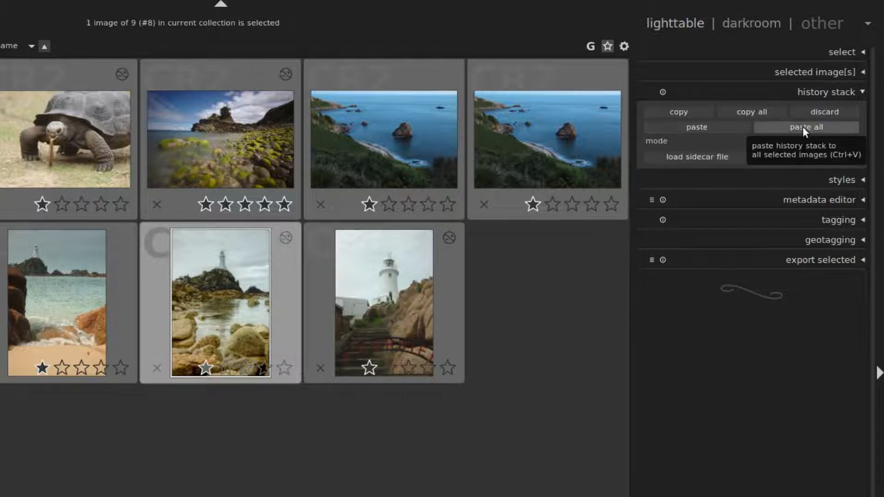
{"action": "left_click", "coordinate": [698, 125]}
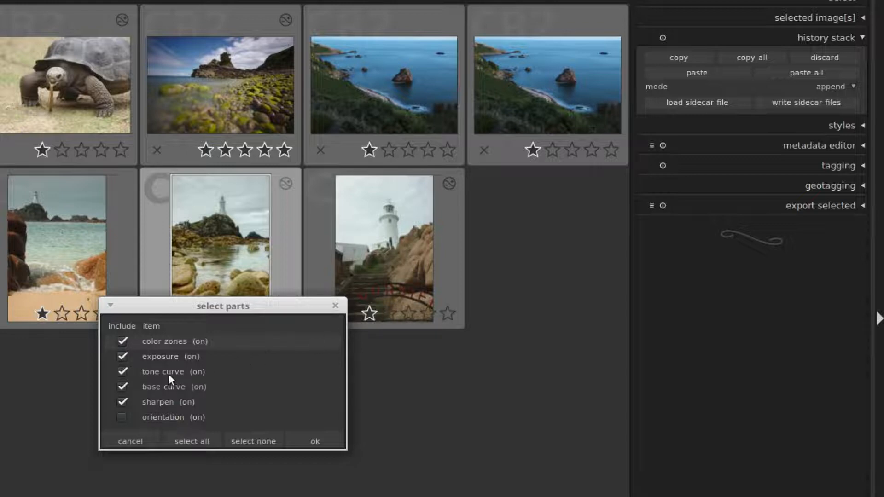
{"action": "left_click", "coordinate": [257, 441]}
{"action": "left_click", "coordinate": [121, 356]}
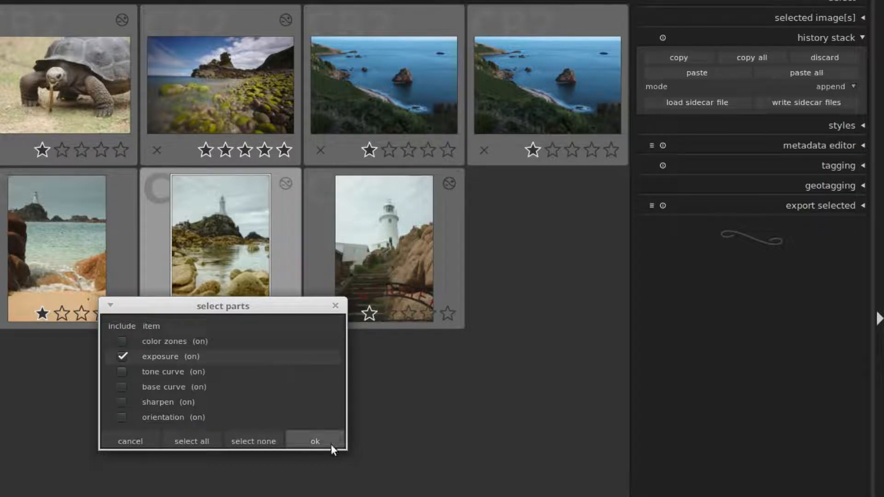
{"action": "left_click", "coordinate": [316, 441]}
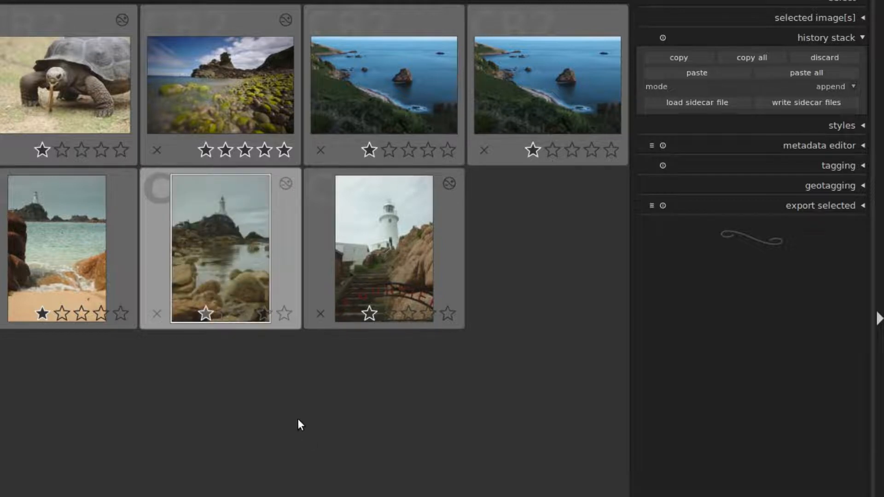
Copy the entire history stack of the lighthouse image with the stone steps
{"action": "left_click", "coordinate": [806, 73]}
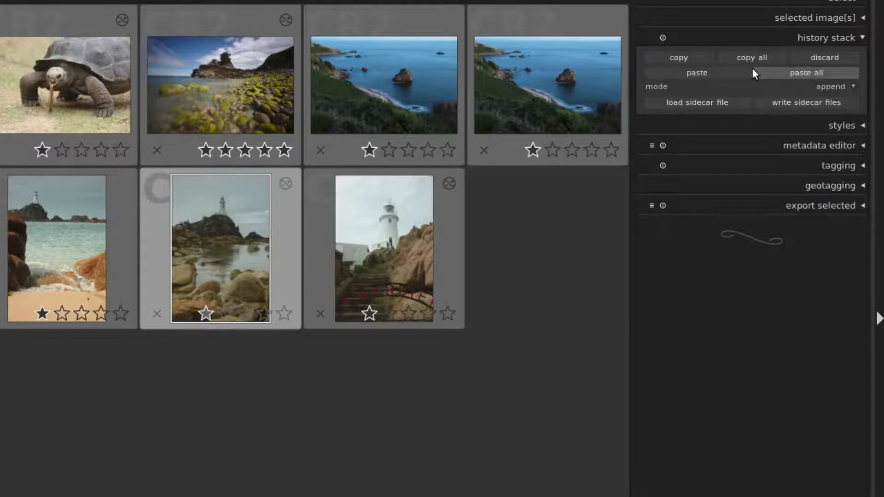
{"action": "left_click", "coordinate": [397, 257]}
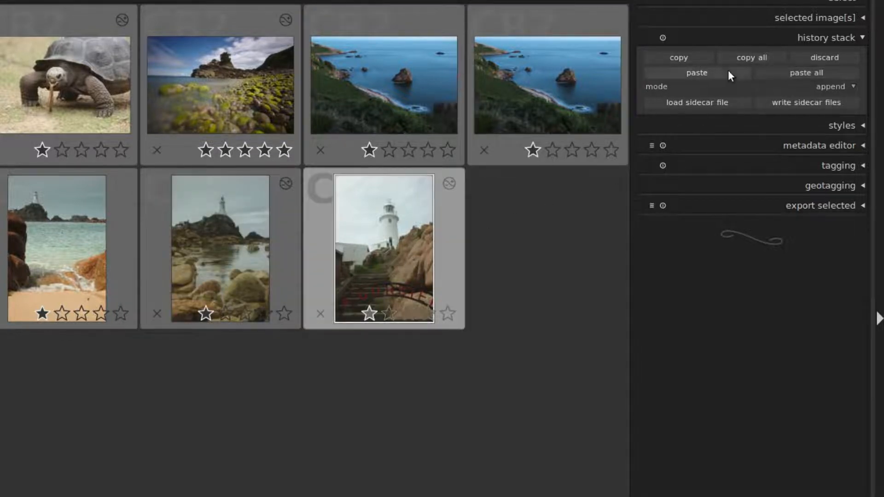
{"action": "left_click", "coordinate": [745, 58]}
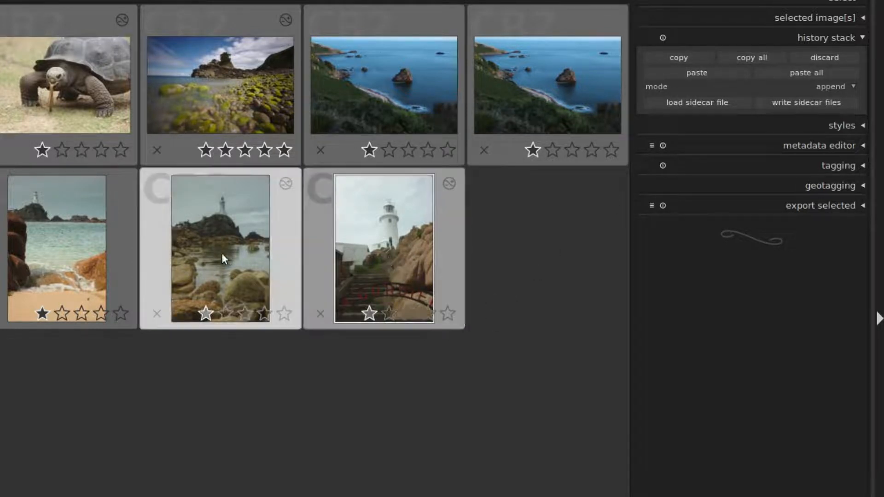
Selectively copy the stone-steps lighthouse's history again, including all six items from color zones to orientation
{"action": "left_click", "coordinate": [380, 244]}
{"action": "left_click", "coordinate": [679, 55]}
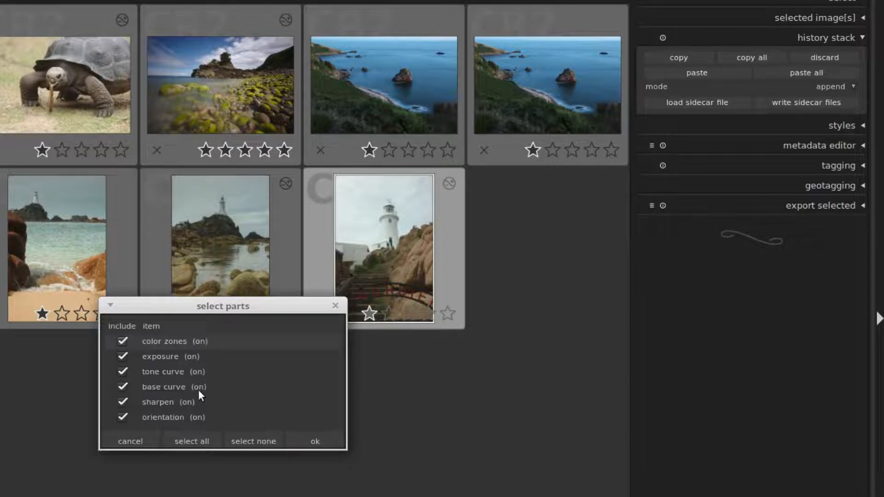
{"action": "left_click", "coordinate": [317, 440]}
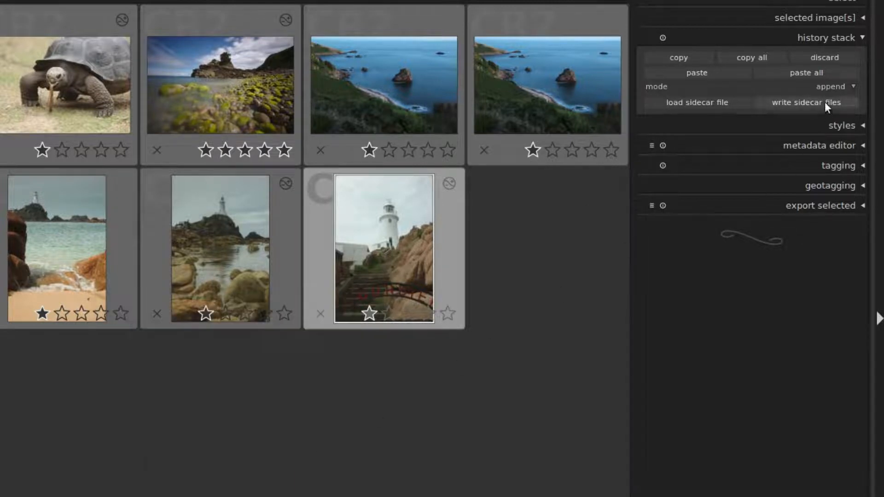
Examine the lighthouse image with the rocky tide pool in the darkroom and return to the lighttable
{"action": "left_click", "coordinate": [250, 261]}
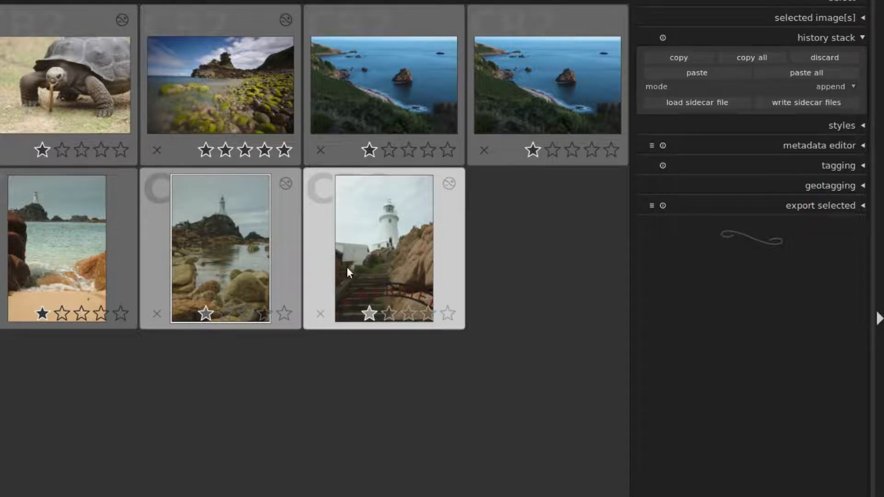
{"action": "double_click", "coordinate": [210, 257]}
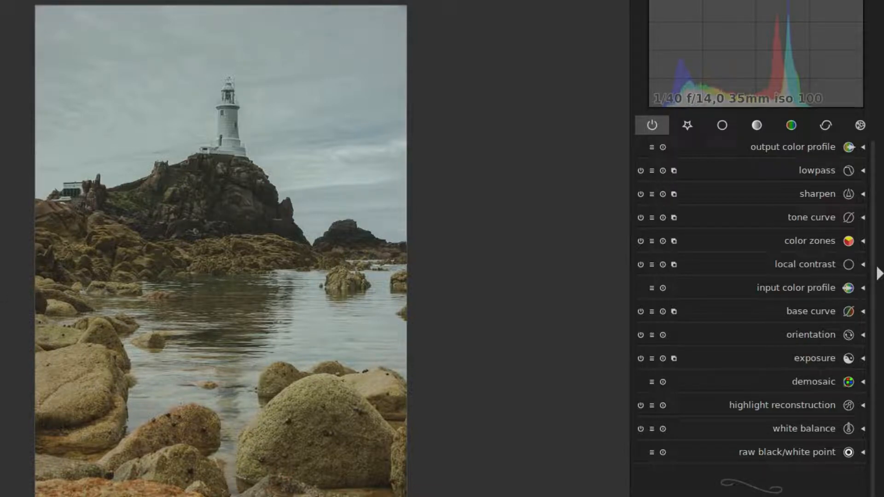
{"action": "key", "text": "l"}
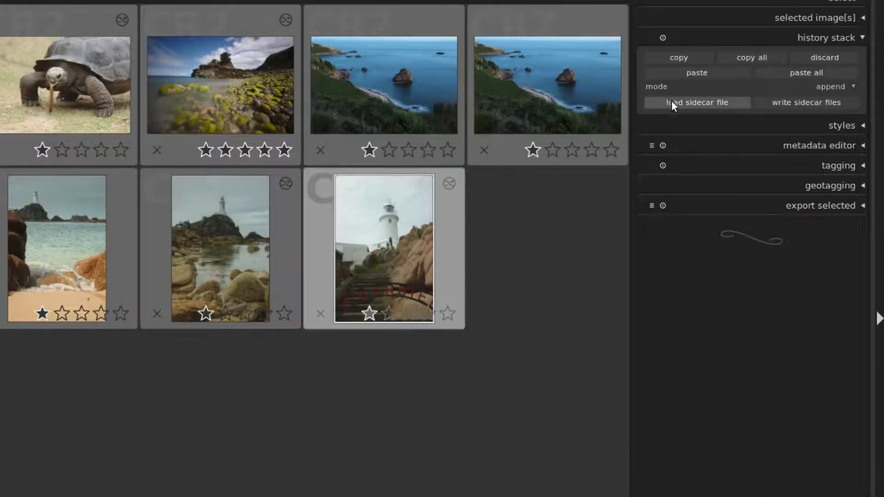
Copy the stone-steps lighthouse's entire history stack and paste all of it onto the sandy beach image
{"action": "left_click", "coordinate": [756, 56]}
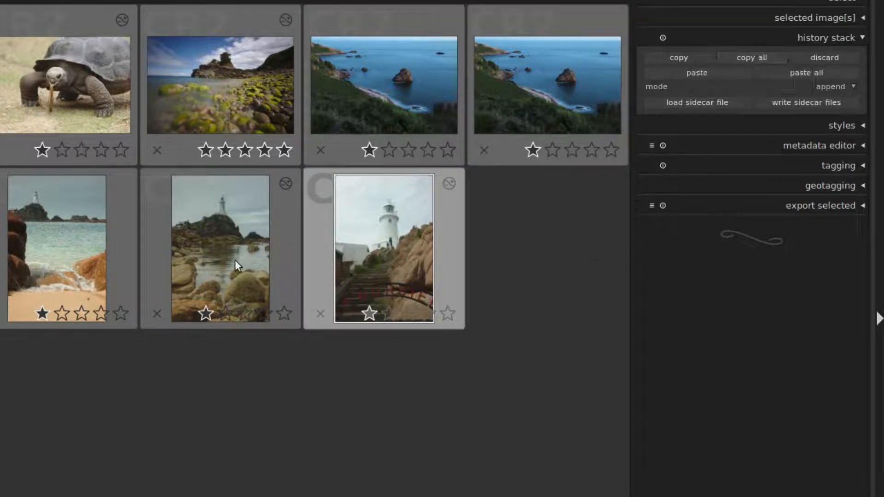
{"action": "left_click", "coordinate": [64, 247]}
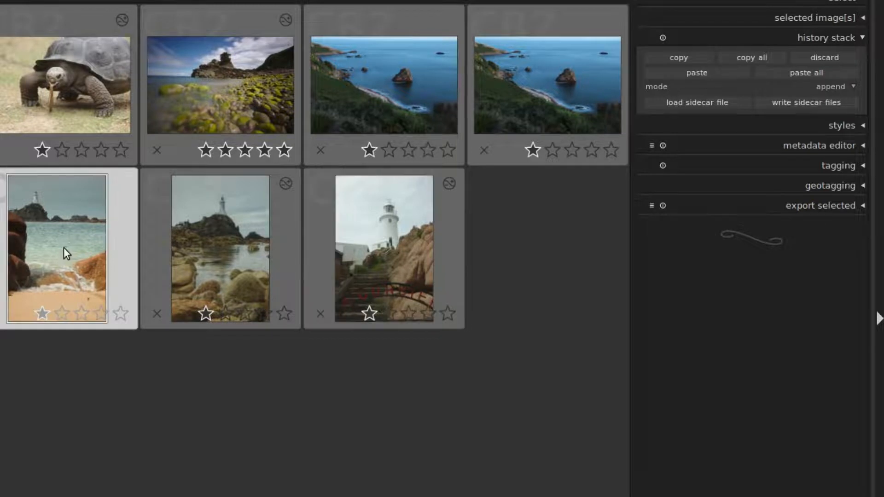
{"action": "left_click", "coordinate": [809, 74]}
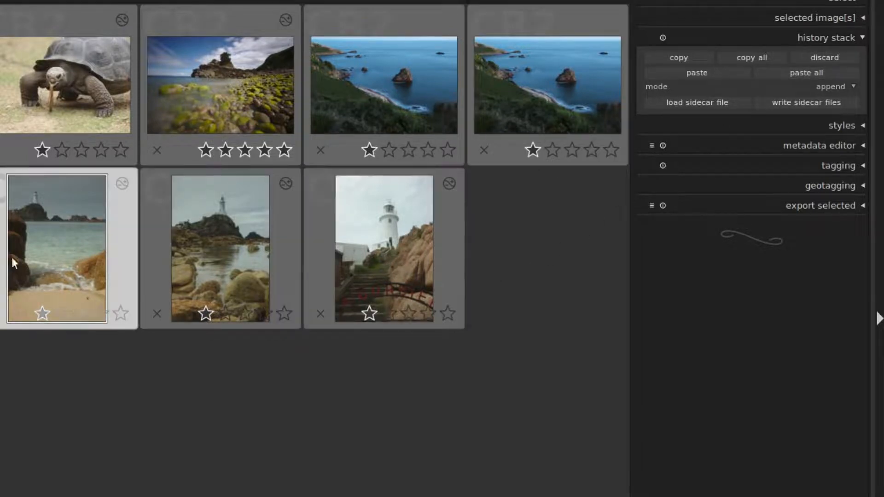
Check the sandy beach image in the darkroom, then show the history paste modes and keep append
{"action": "double_click", "coordinate": [51, 251]}
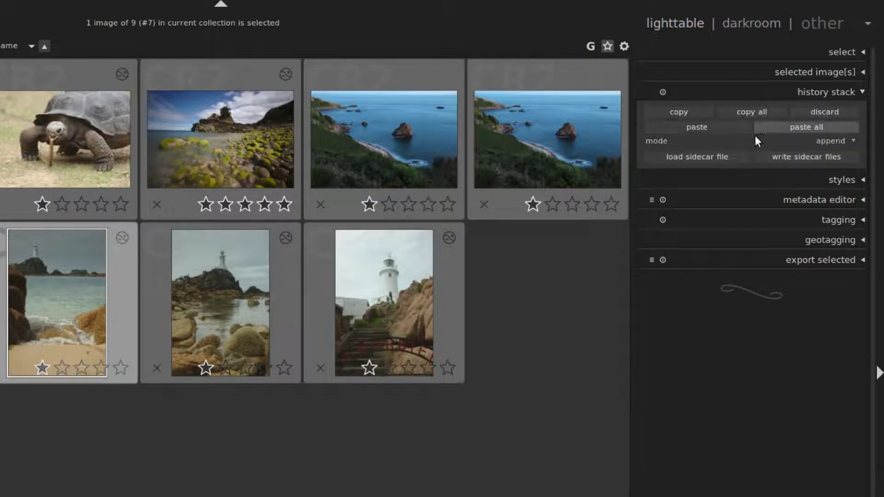
{"action": "left_click", "coordinate": [833, 141]}
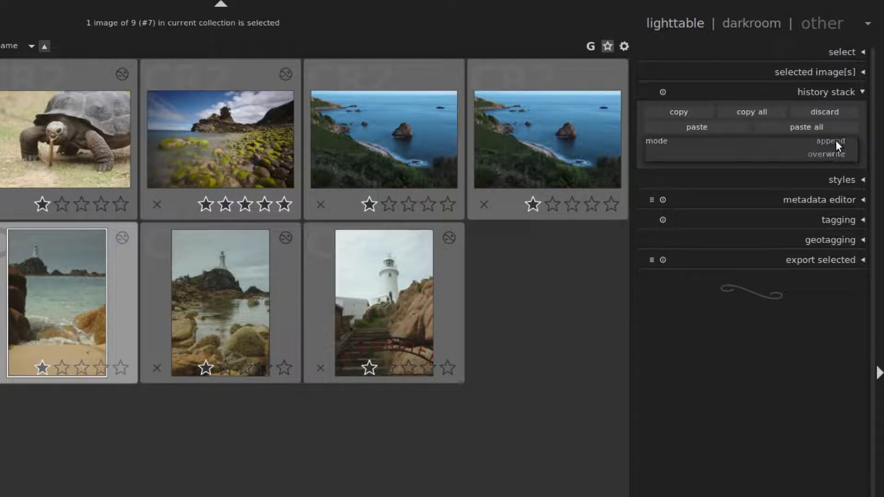
{"action": "left_click", "coordinate": [832, 142]}
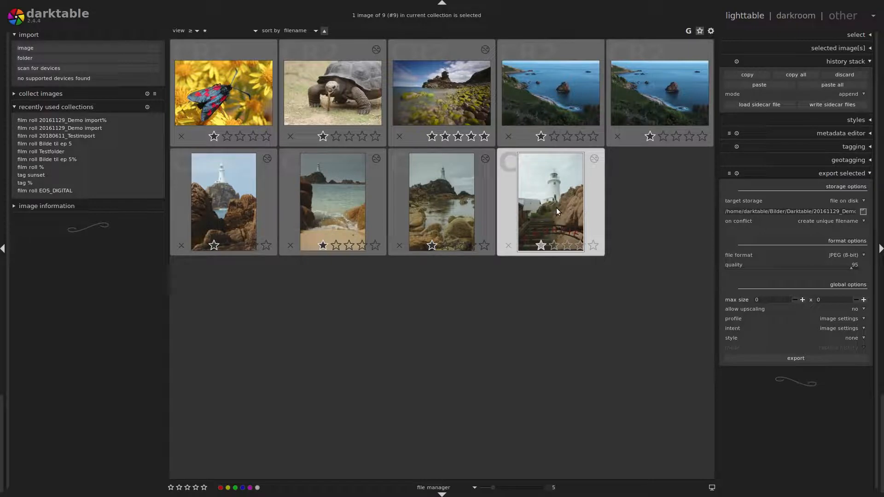
Switch to the file manager and delete 20161129_0009.CR2.xmp from the 20161129_Demo import folder
{"action": "key", "text": "alt+Tab"}
{"action": "key", "text": "alt+Tab"}
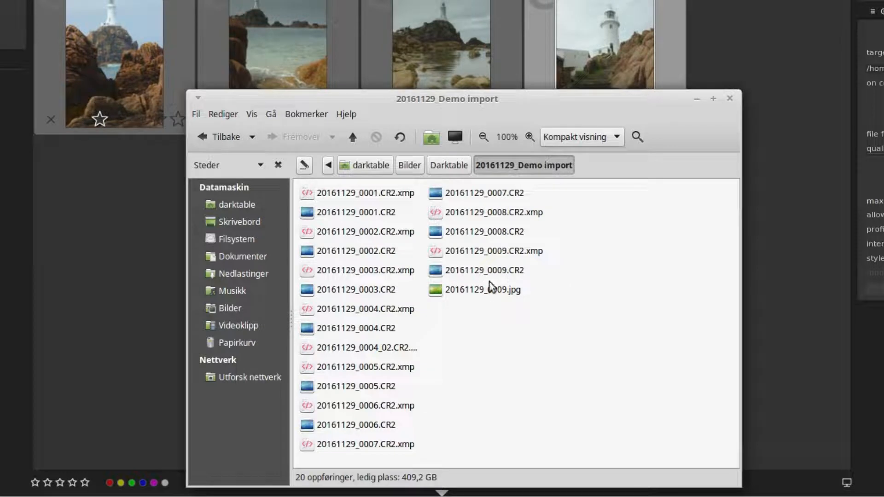
{"action": "left_click", "coordinate": [509, 254]}
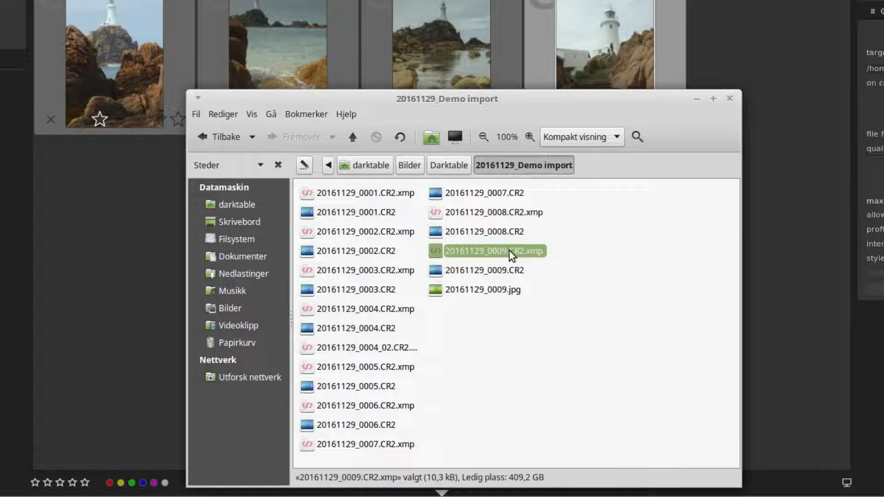
{"action": "key", "text": "Delete"}
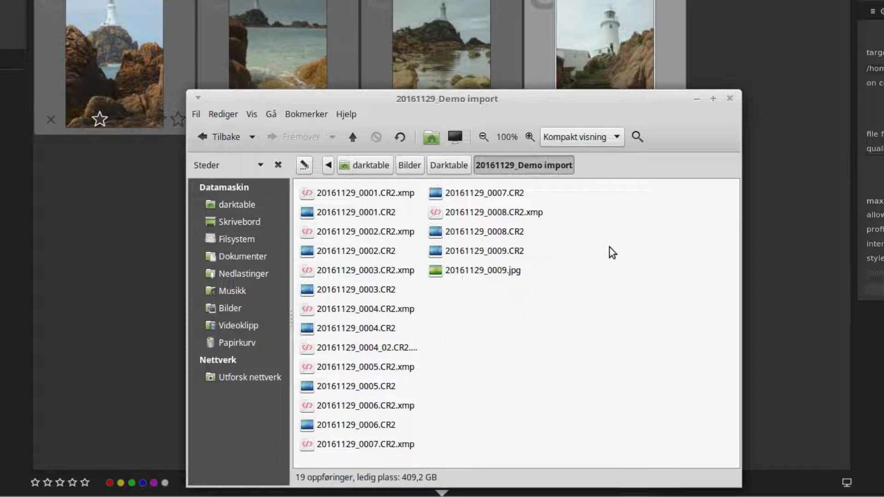
Return to darktable and discard the history stack of the stone-steps lighthouse image, confirming the deletion
{"action": "left_click", "coordinate": [791, 275]}
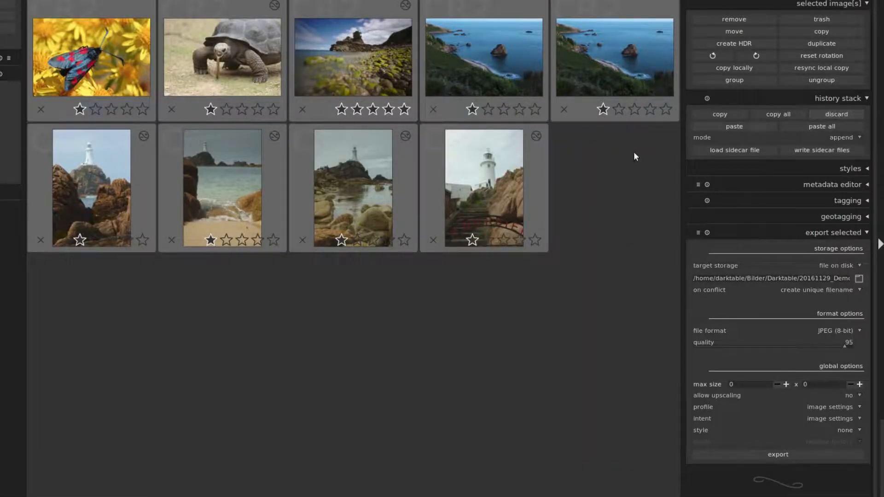
{"action": "left_click", "coordinate": [836, 113]}
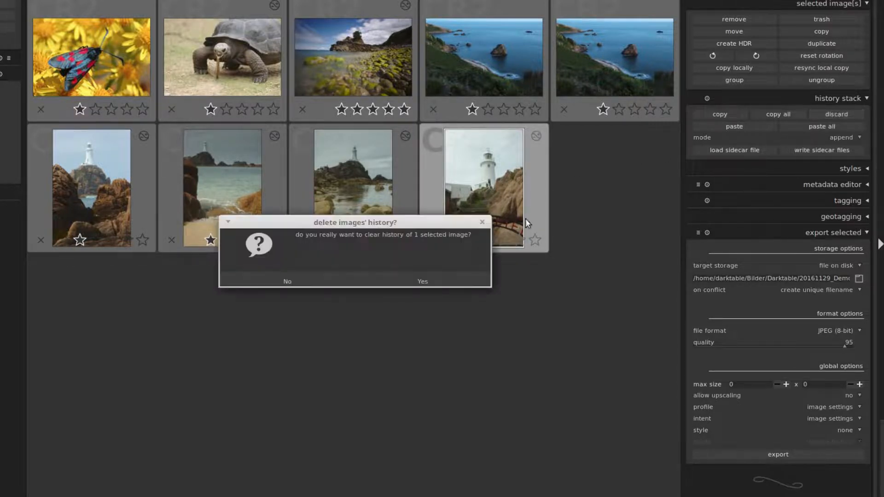
{"action": "left_click", "coordinate": [421, 282]}
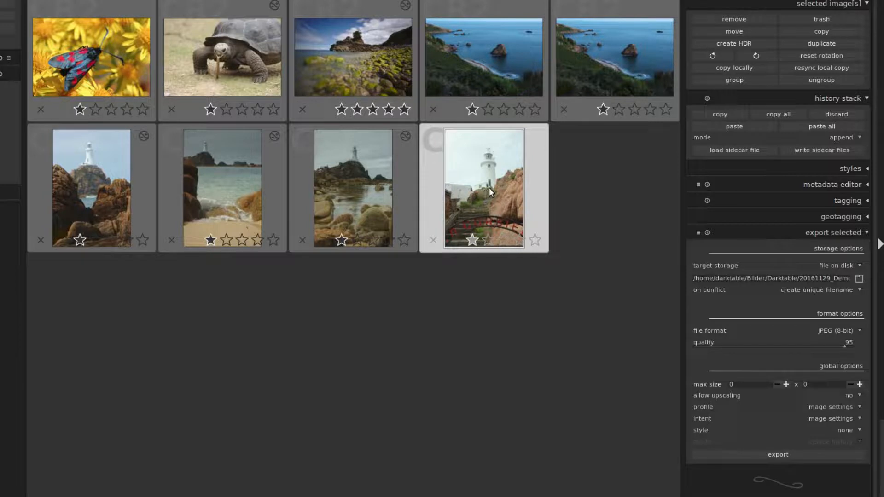
Load the stone-steps lighthouse's history from 20161129_0009.jpg in Bilder/Darktable/20161129_Demo import, with all files listed in the sidecar file chooser
{"action": "left_click", "coordinate": [739, 150]}
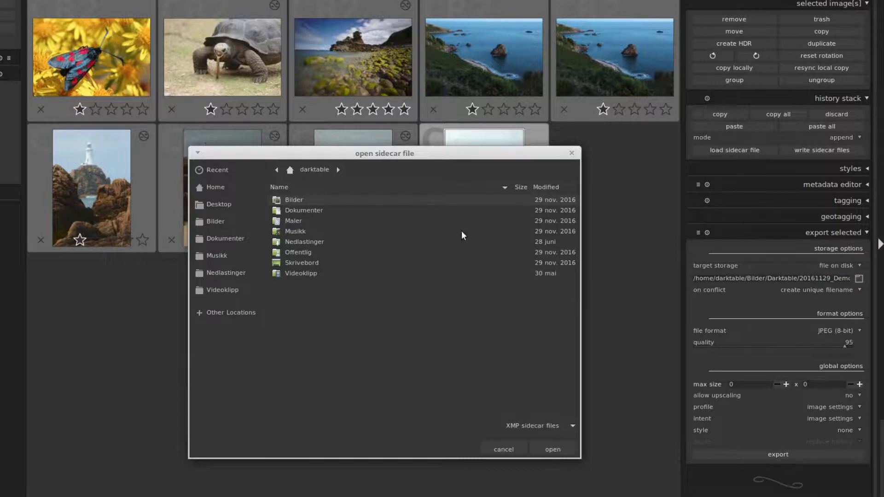
{"action": "double_click", "coordinate": [278, 200]}
{"action": "double_click", "coordinate": [278, 200]}
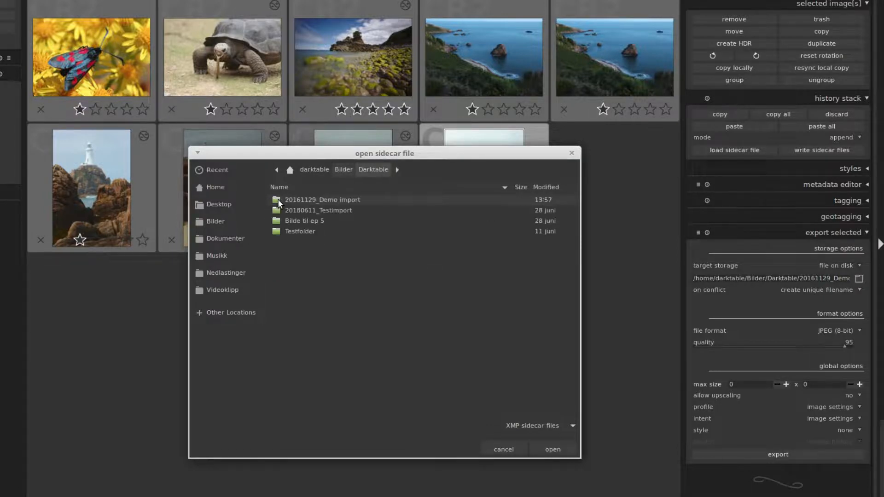
{"action": "double_click", "coordinate": [278, 201]}
{"action": "left_click", "coordinate": [511, 426]}
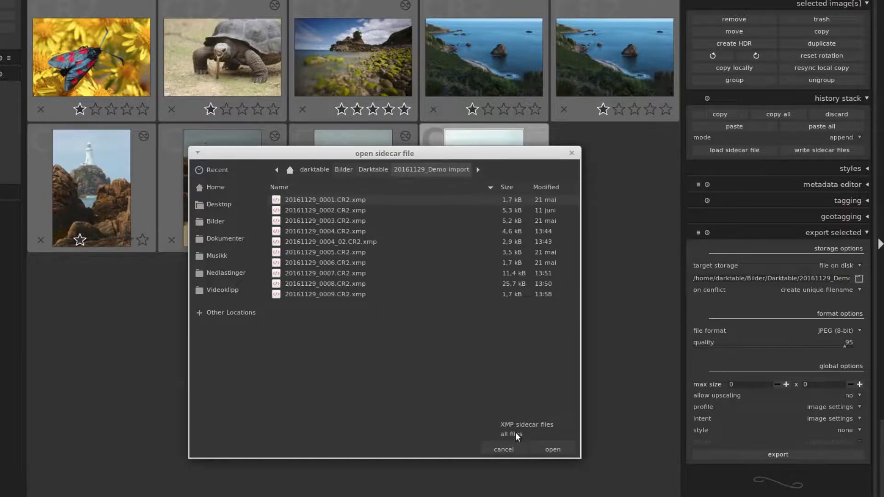
{"action": "left_click", "coordinate": [515, 433]}
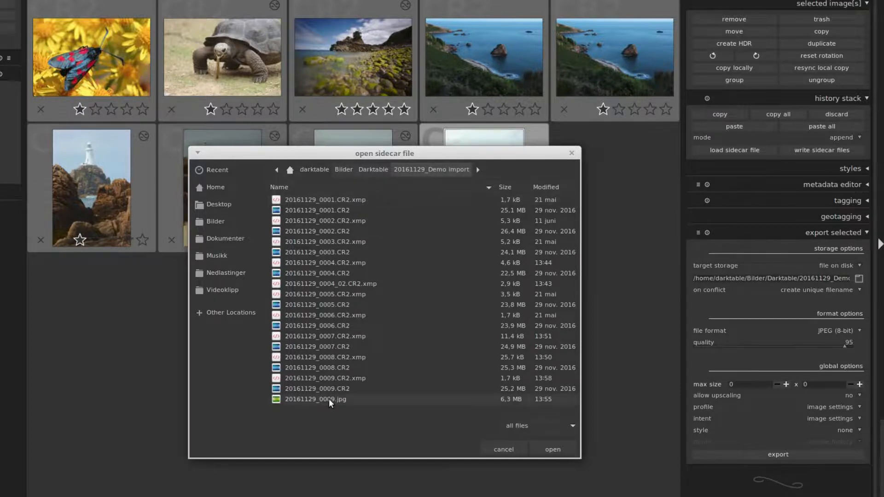
{"action": "left_click", "coordinate": [550, 448]}
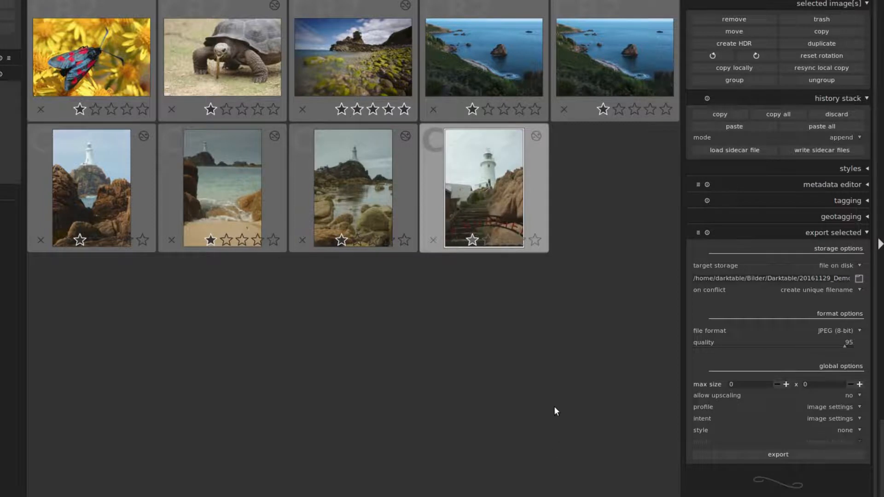
Examine the stone-steps lighthouse's history in the darkroom, then check its sidecar file in the file manager and return to darktable's lighttable
{"action": "double_click", "coordinate": [496, 197]}
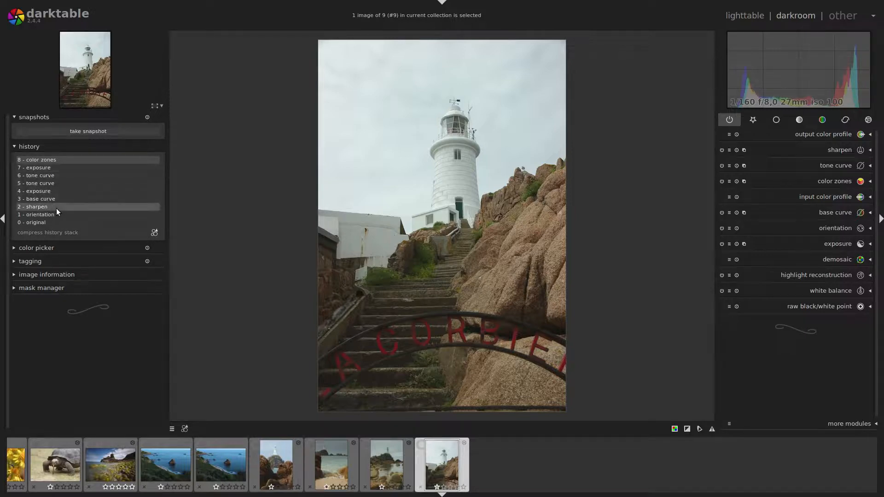
{"action": "key", "text": "l"}
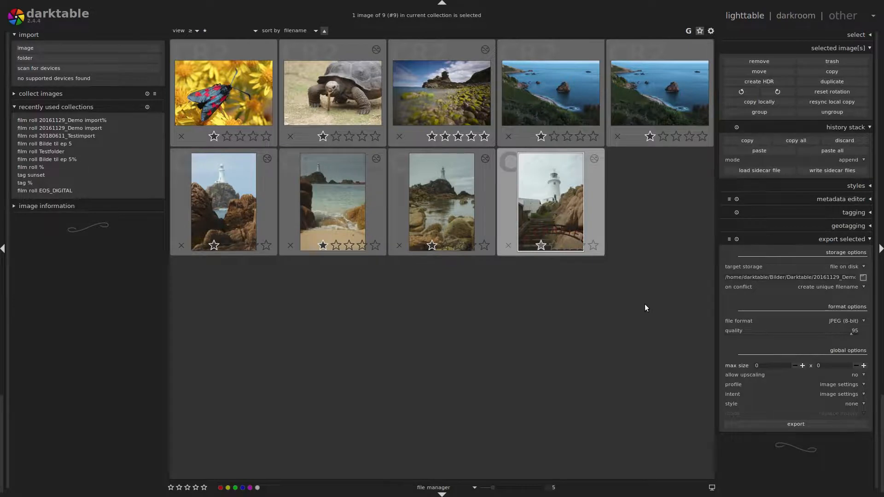
{"action": "key", "text": "alt+Tab"}
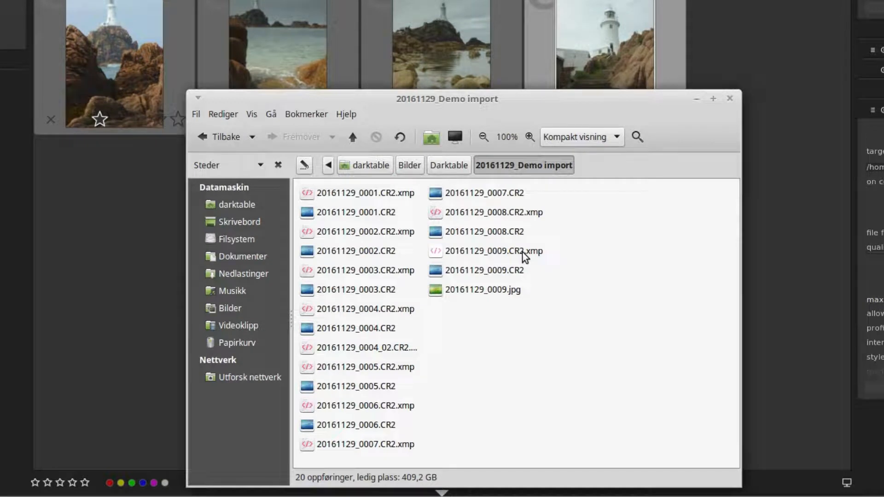
{"action": "key", "text": "alt+Tab"}
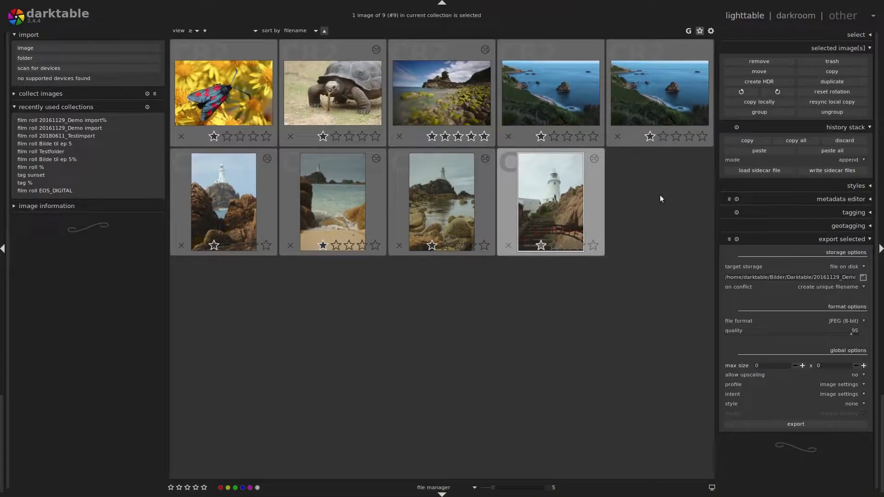
Create a style named "lighthouse style" from the stone-steps lighthouse image's history
{"action": "left_click", "coordinate": [836, 48]}
{"action": "left_click", "coordinate": [842, 61]}
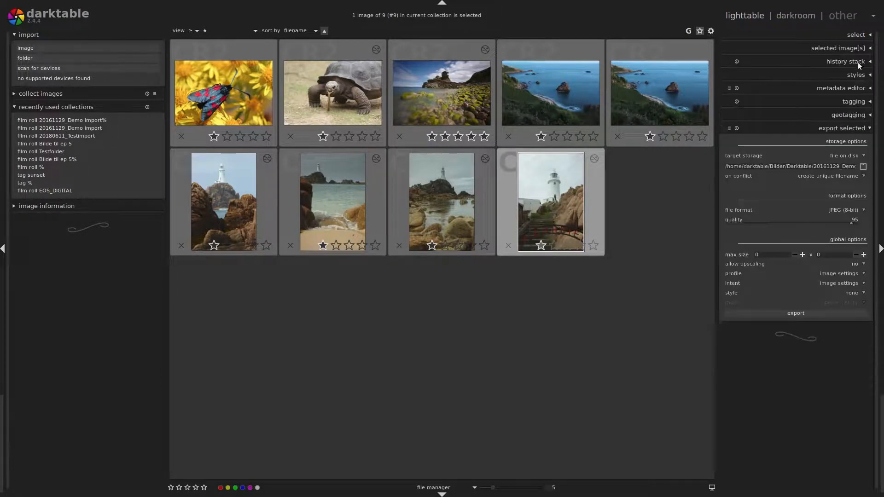
{"action": "left_click", "coordinate": [848, 74]}
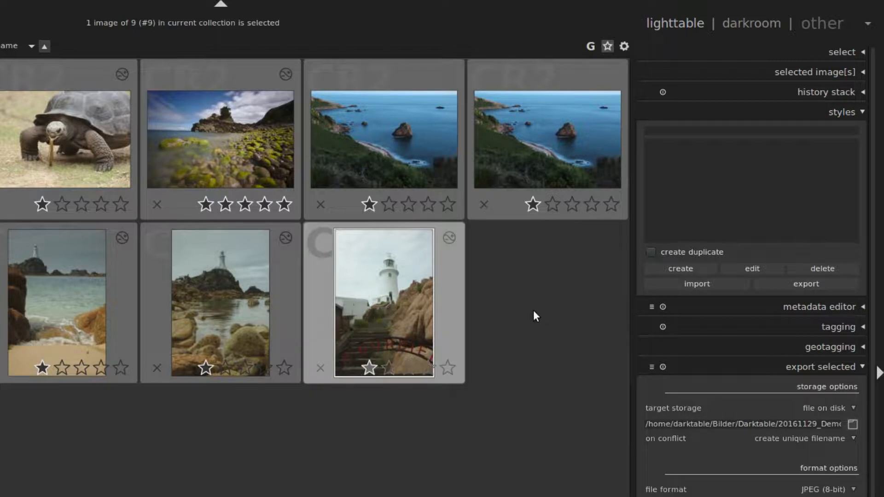
{"action": "left_click", "coordinate": [684, 269]}
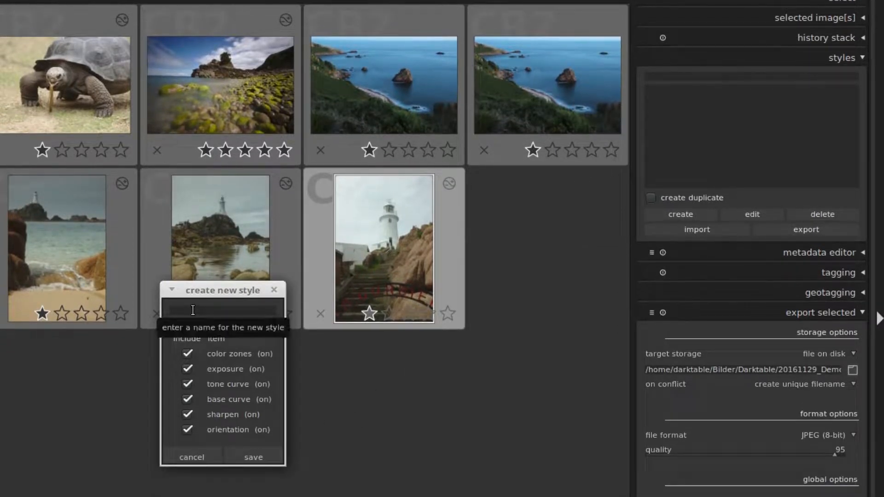
{"action": "type", "text": "lig"}
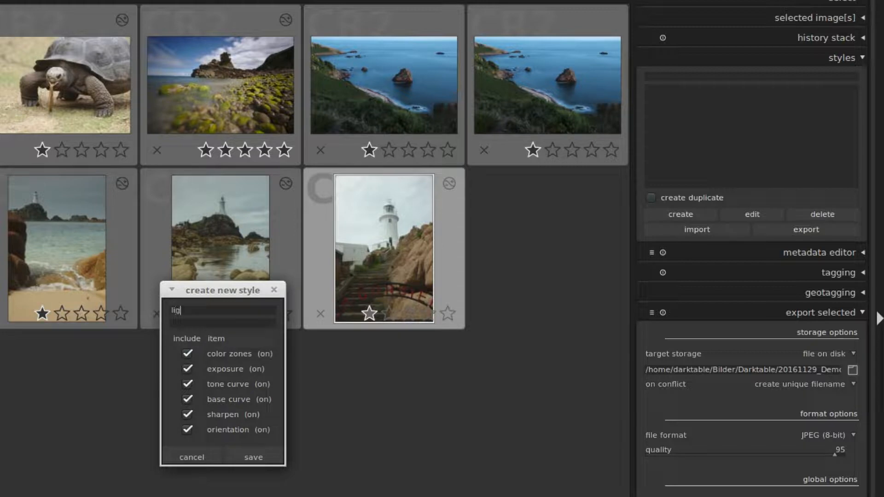
{"action": "type", "text": "hthouse style"}
{"action": "left_click", "coordinate": [214, 323]}
{"action": "left_click", "coordinate": [251, 456]}
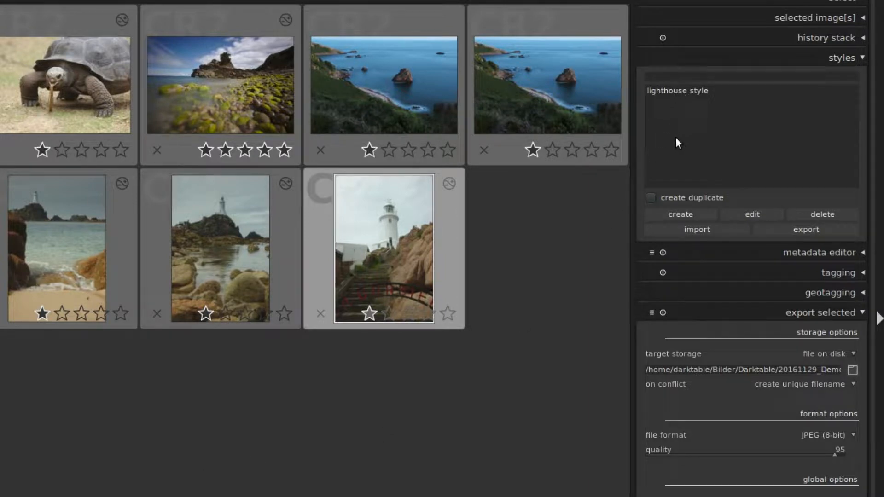
Discard the history stack of the red boathouse image, confirming the deletion
{"action": "left_click", "coordinate": [417, 276]}
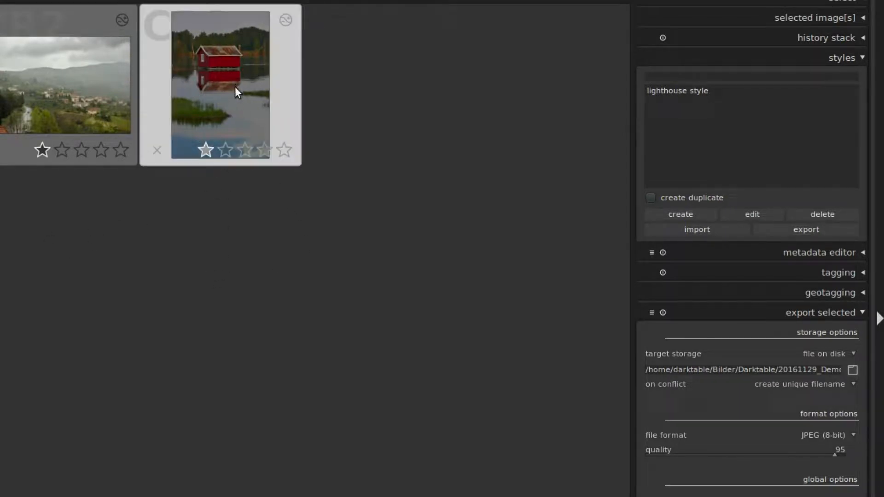
{"action": "left_click", "coordinate": [227, 99]}
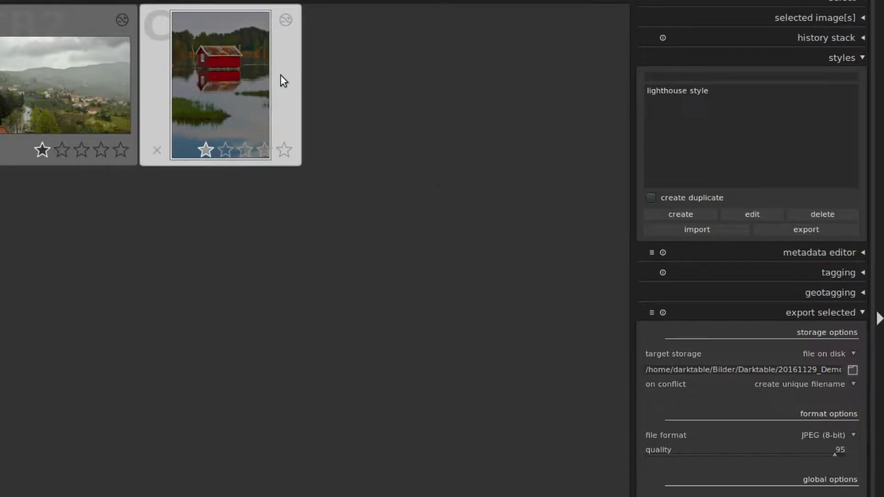
{"action": "left_click", "coordinate": [819, 37]}
{"action": "left_click", "coordinate": [829, 57]}
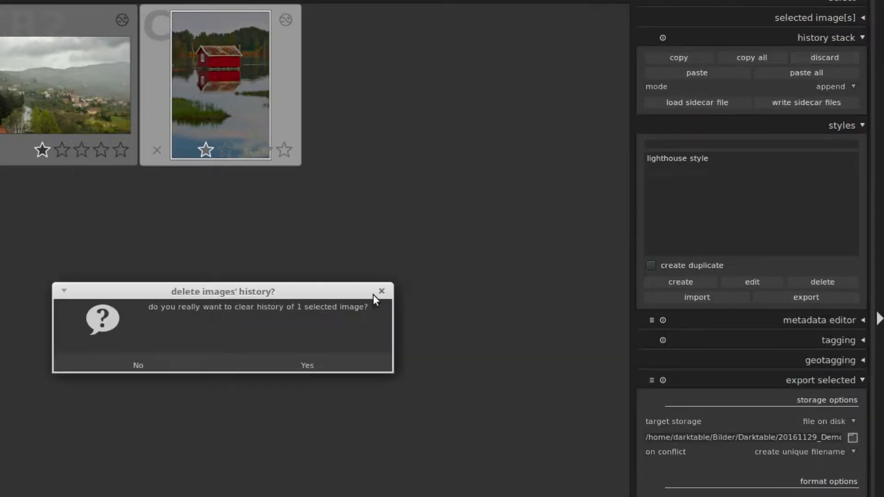
{"action": "left_click", "coordinate": [316, 366]}
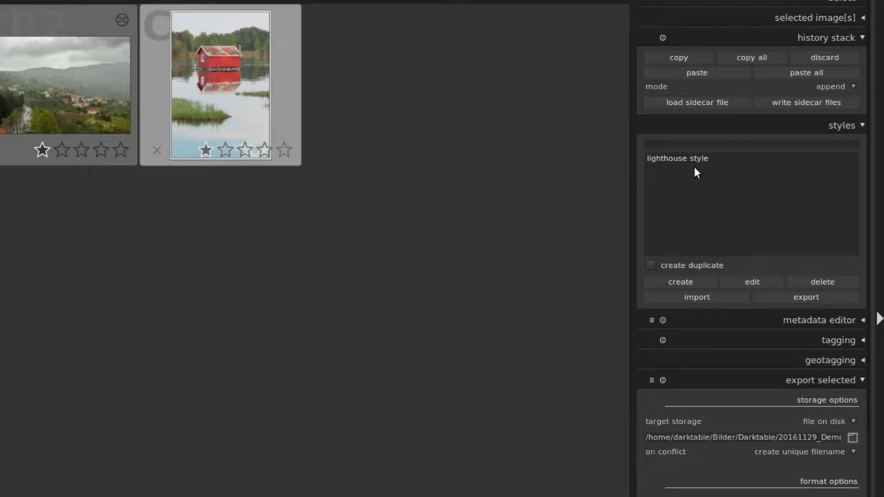
Apply the lighthouse style to the red boathouse image, check its history in the darkroom, and return to the lighttable
{"action": "mouse_move", "coordinate": [678, 156]}
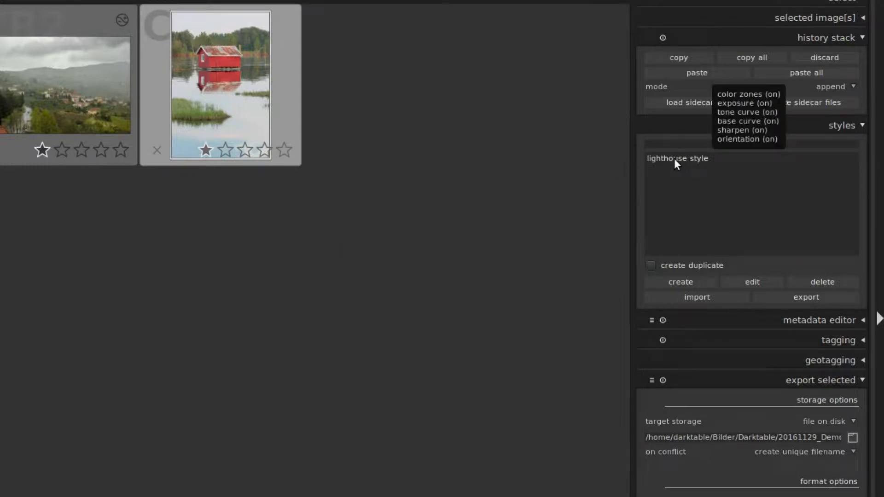
{"action": "double_click", "coordinate": [674, 158]}
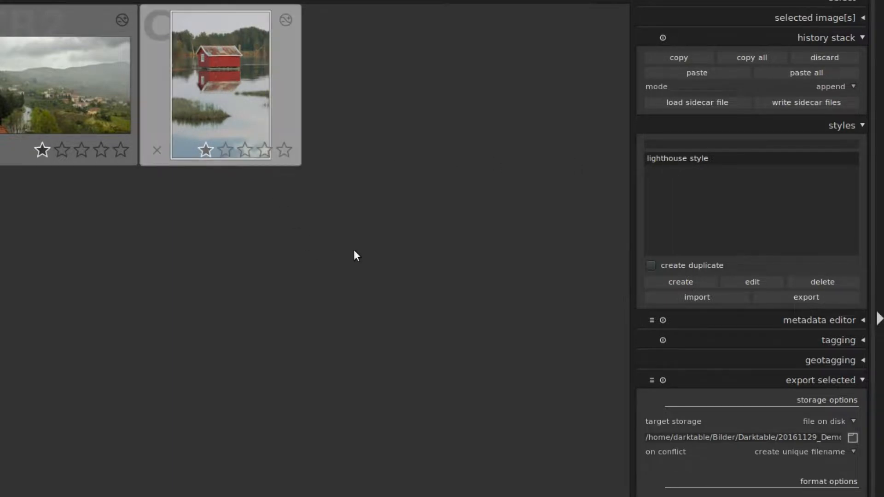
{"action": "double_click", "coordinate": [231, 102]}
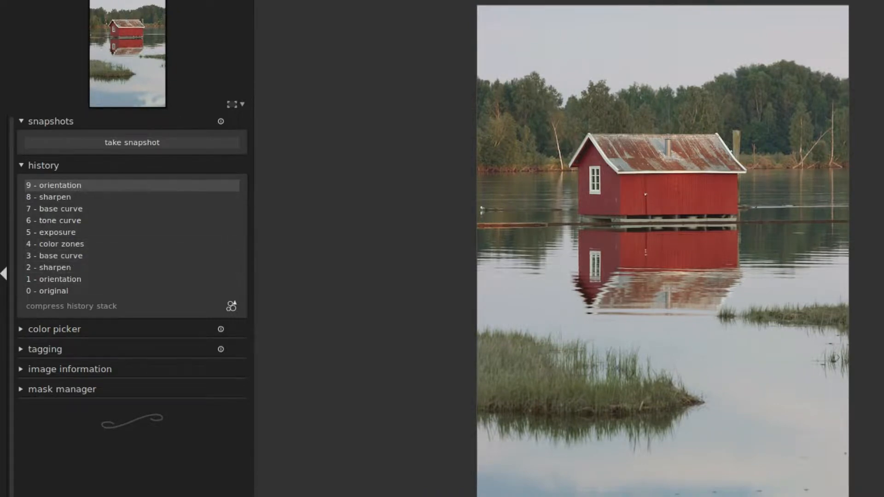
{"action": "key", "text": "l"}
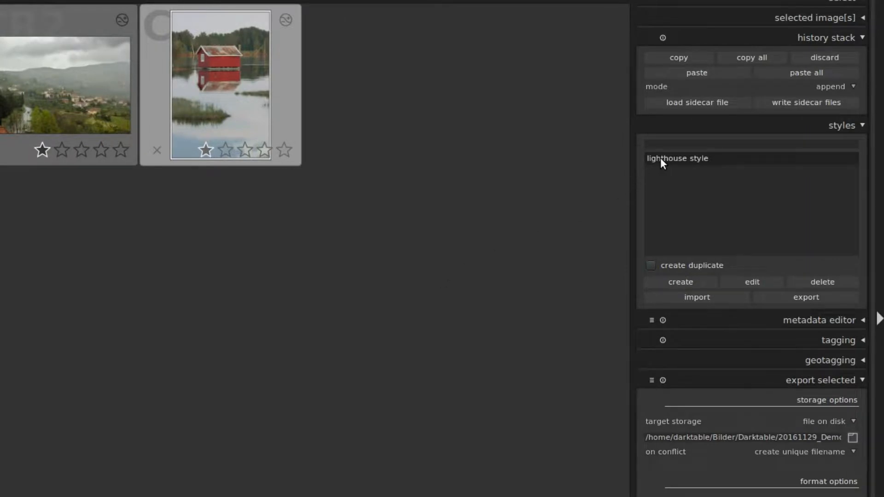
Exclude the sharpen module from the lighthouse style, save it, and reopen the style for editing
{"action": "left_click", "coordinate": [754, 282]}
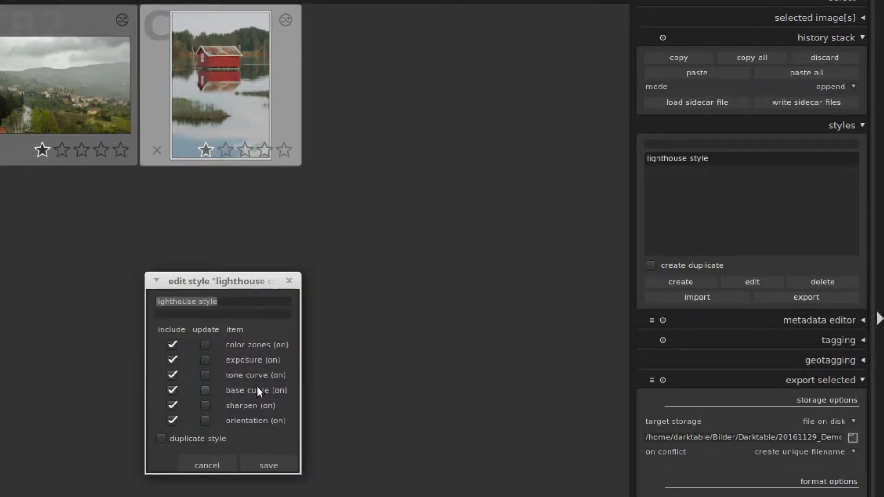
{"action": "left_click", "coordinate": [171, 405]}
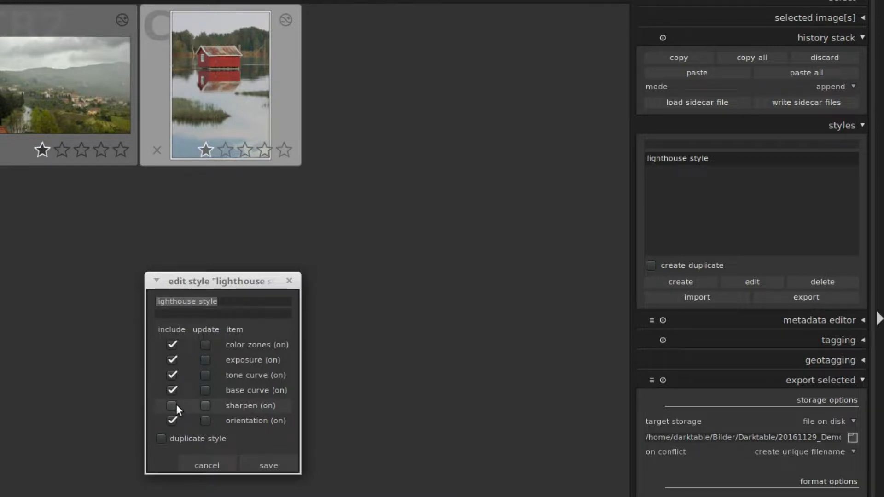
{"action": "left_click", "coordinate": [267, 465]}
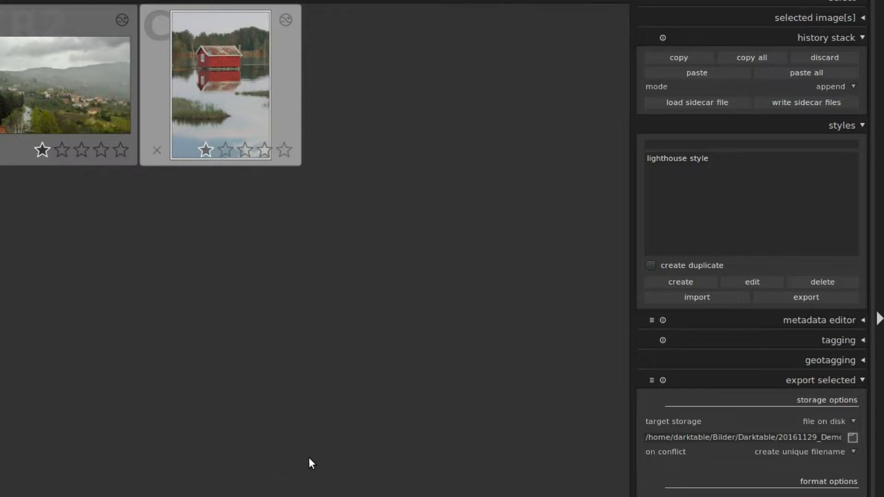
{"action": "left_click", "coordinate": [680, 156]}
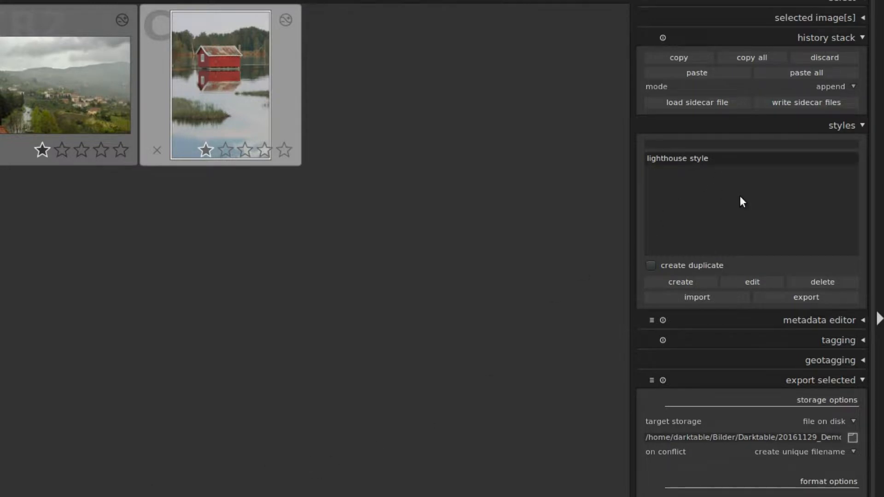
{"action": "left_click", "coordinate": [753, 281]}
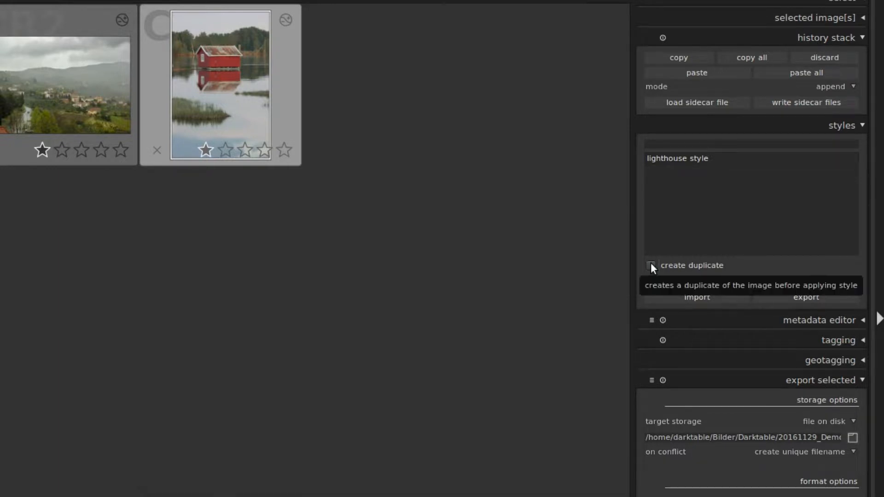
Enable creating a duplicate before applying styles, and delete the lighthouse style
{"action": "left_click", "coordinate": [651, 263]}
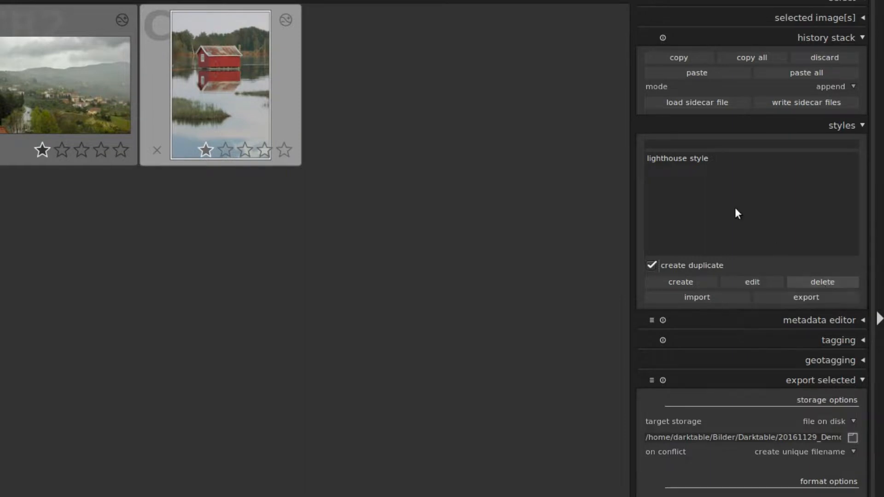
{"action": "left_click", "coordinate": [670, 158]}
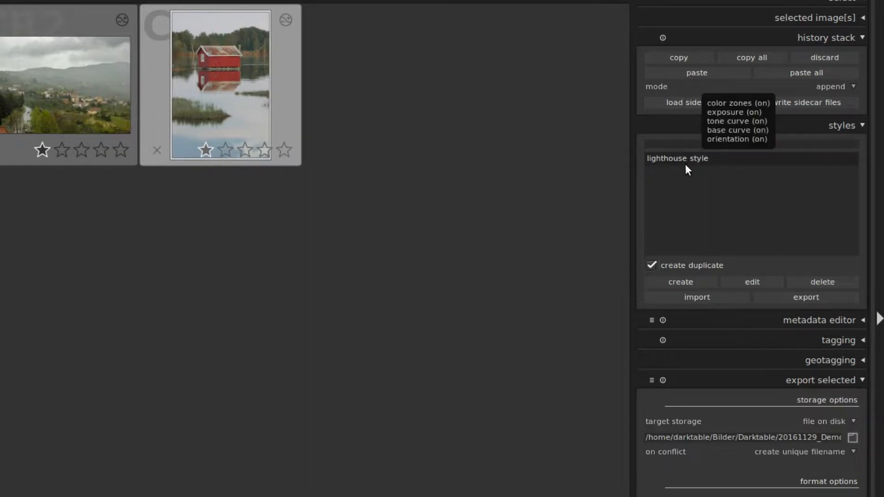
{"action": "left_click", "coordinate": [823, 282]}
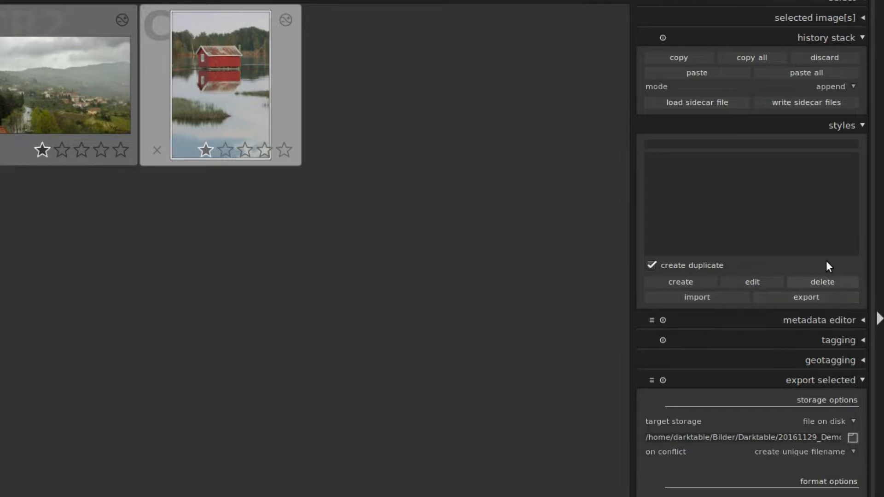
Create a style named "teststyle" from the red boathouse image's history with all modules included
{"action": "left_click", "coordinate": [678, 280]}
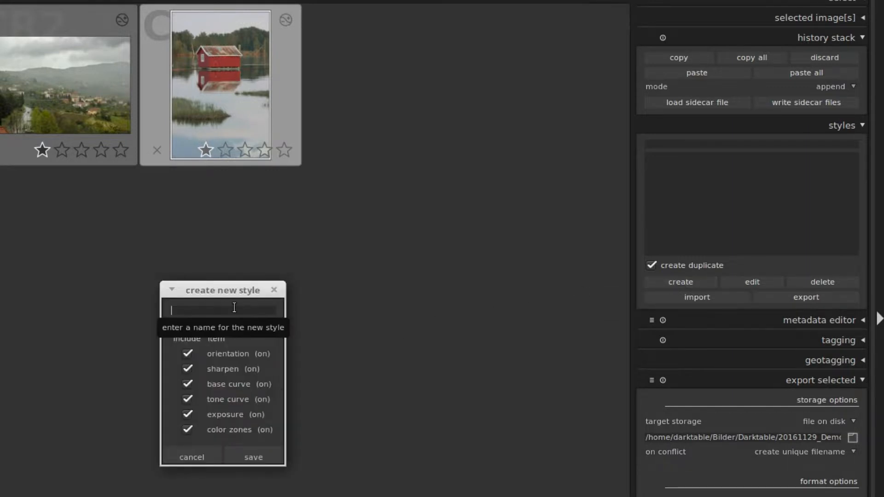
{"action": "type", "text": "test"}
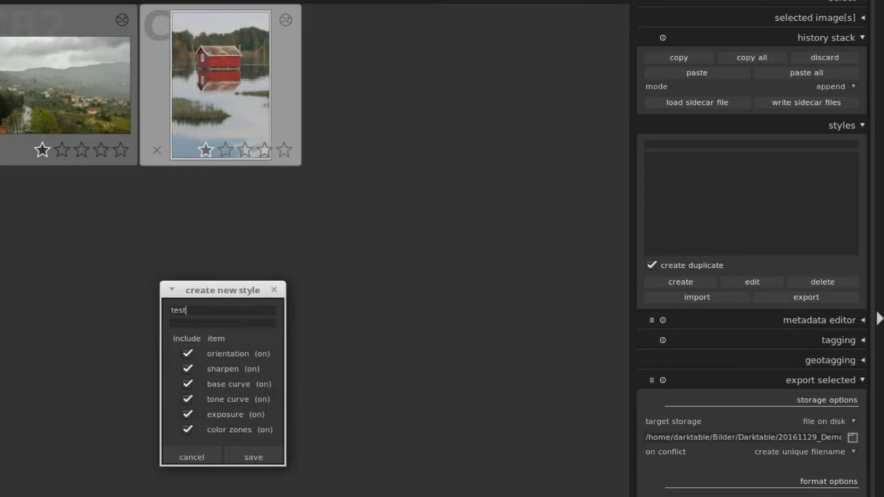
{"action": "type", "text": "style"}
{"action": "left_click", "coordinate": [259, 455]}
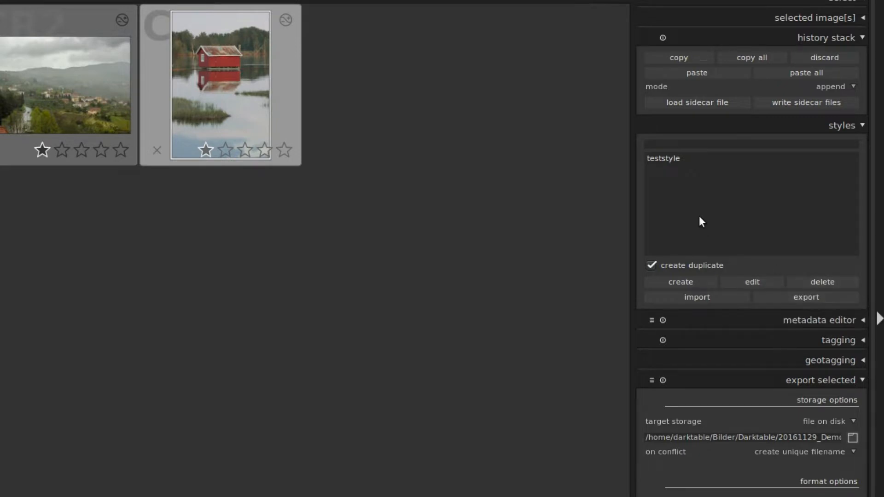
Export teststyle as a style file to the darktable home folder
{"action": "left_click", "coordinate": [669, 158]}
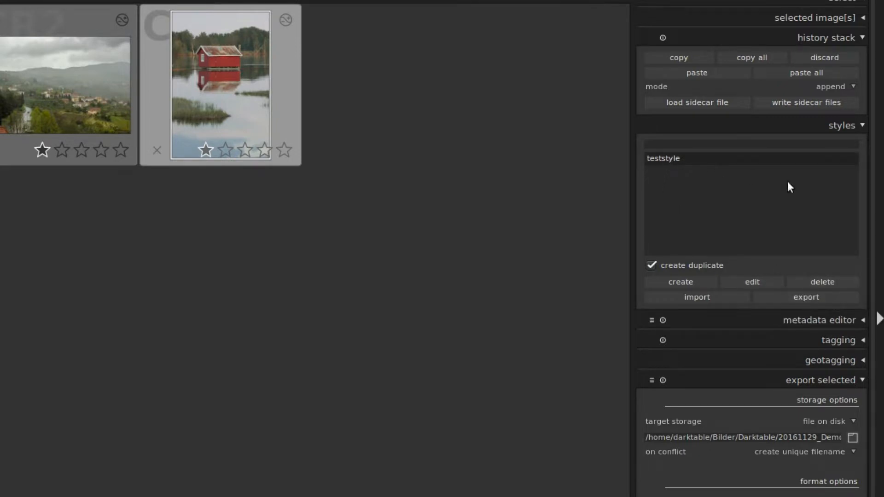
{"action": "left_click", "coordinate": [807, 297]}
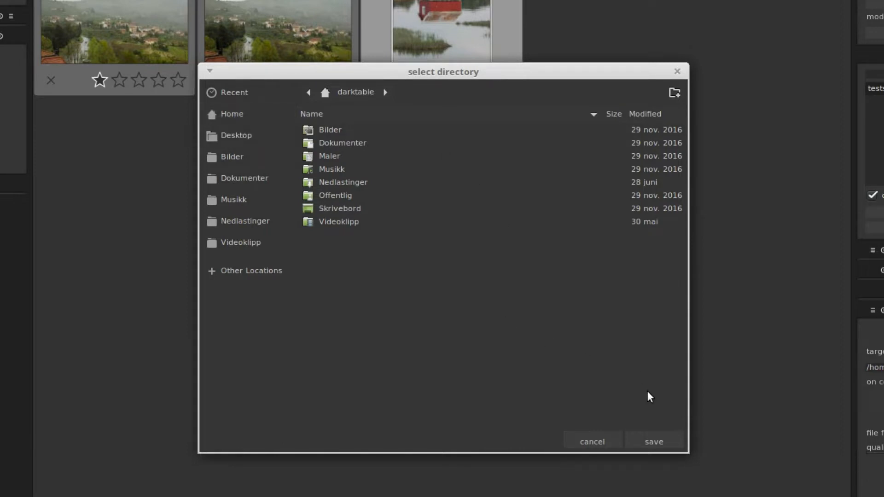
{"action": "left_click", "coordinate": [656, 442]}
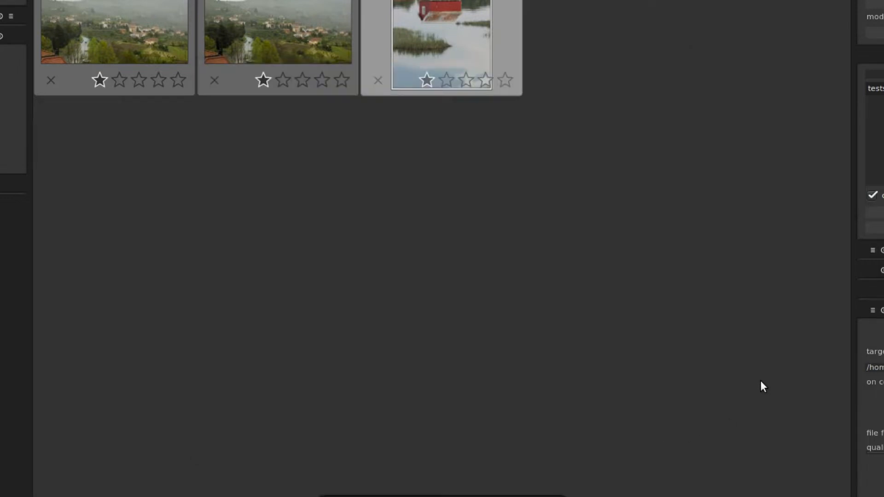
Switch to the file manager, inspect the contents of teststyle.dtstyle in the darktable home folder, and close both windows
{"action": "key", "text": "alt+Tab"}
{"action": "key", "text": "alt+Tab"}
{"action": "key", "text": "alt+Tab"}
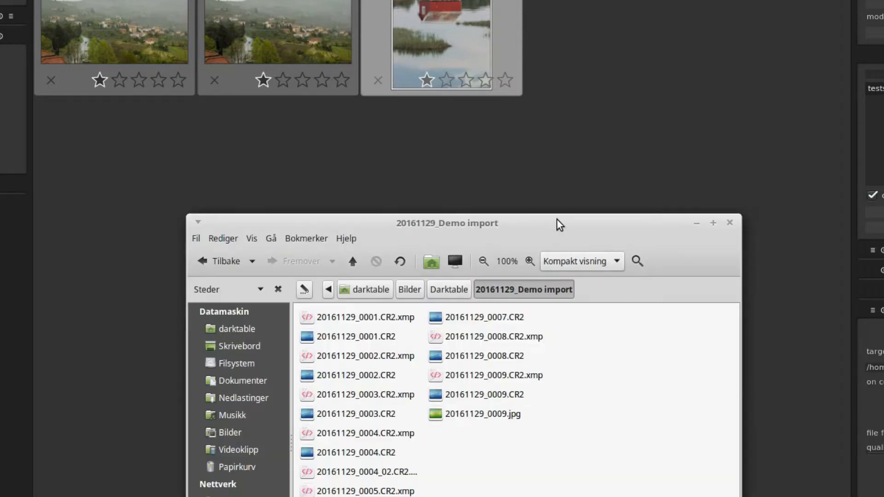
{"action": "left_click_drag", "start_coordinate": [559, 223], "coordinate": [662, 104]}
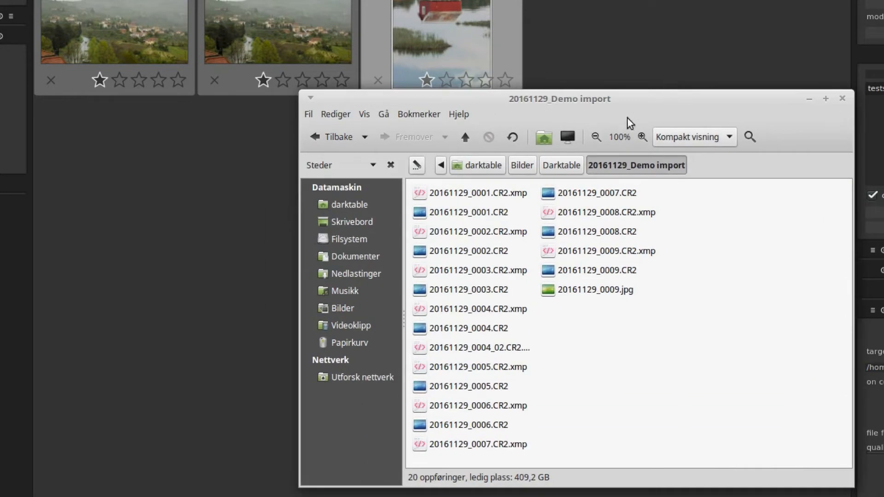
{"action": "left_click", "coordinate": [350, 203]}
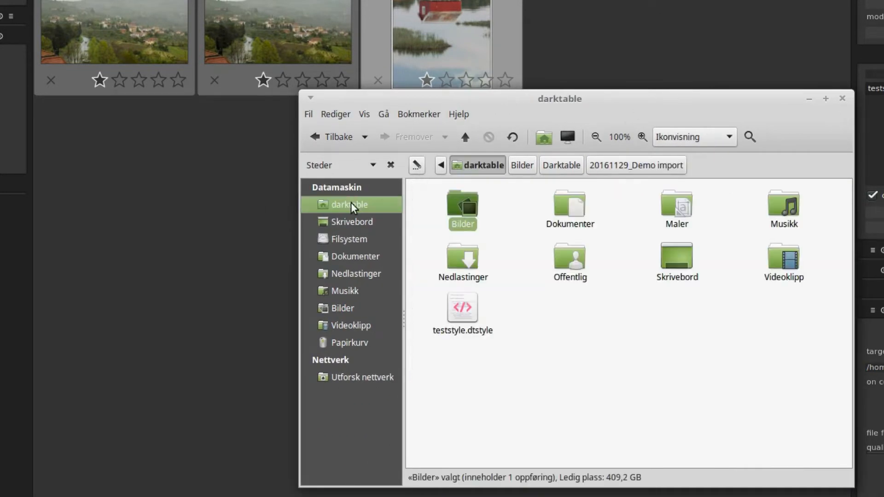
{"action": "left_click", "coordinate": [467, 309]}
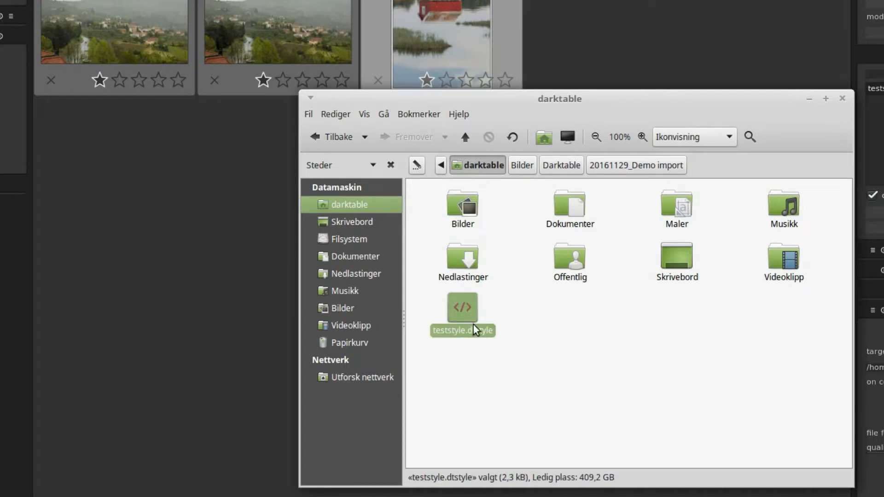
{"action": "double_click", "coordinate": [463, 308]}
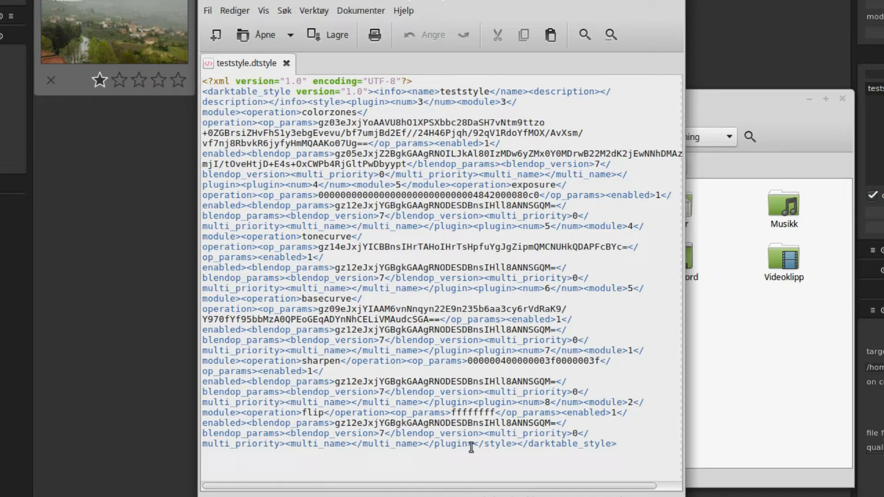
{"action": "left_click", "coordinate": [677, 1]}
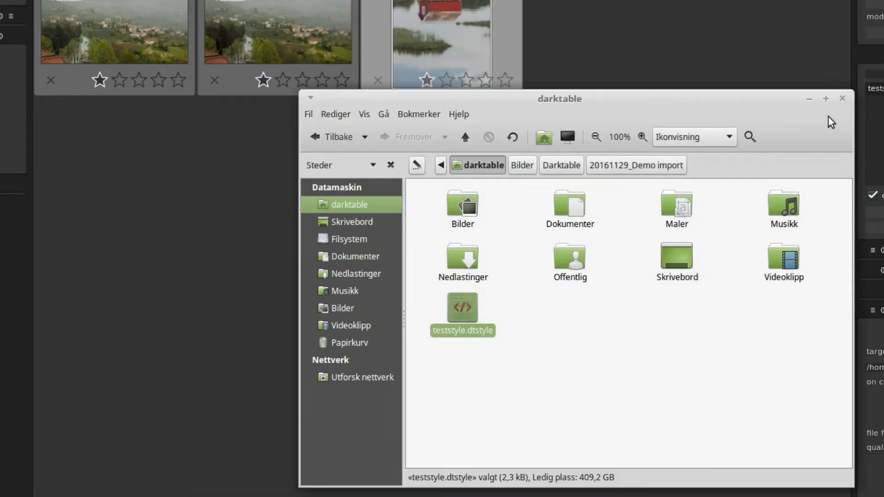
{"action": "left_click", "coordinate": [842, 98]}
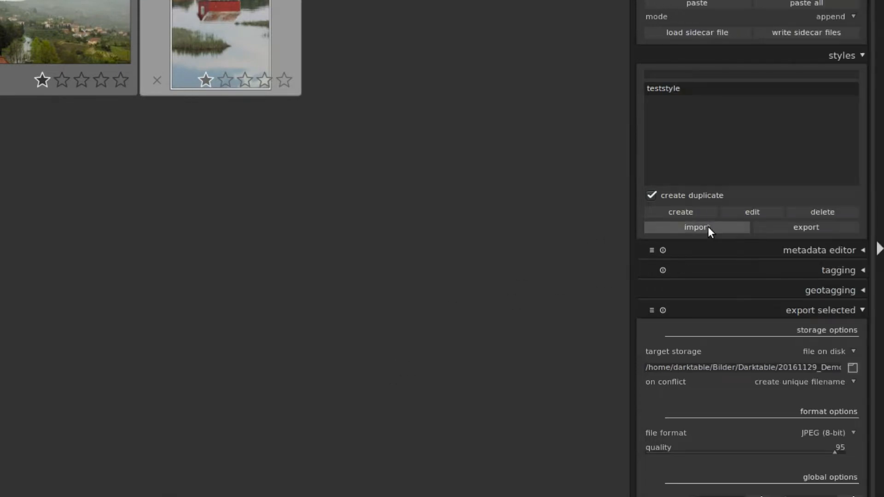
View the style import file chooser and cancel it, then collapse the styles and history stack modules
{"action": "left_click", "coordinate": [707, 226]}
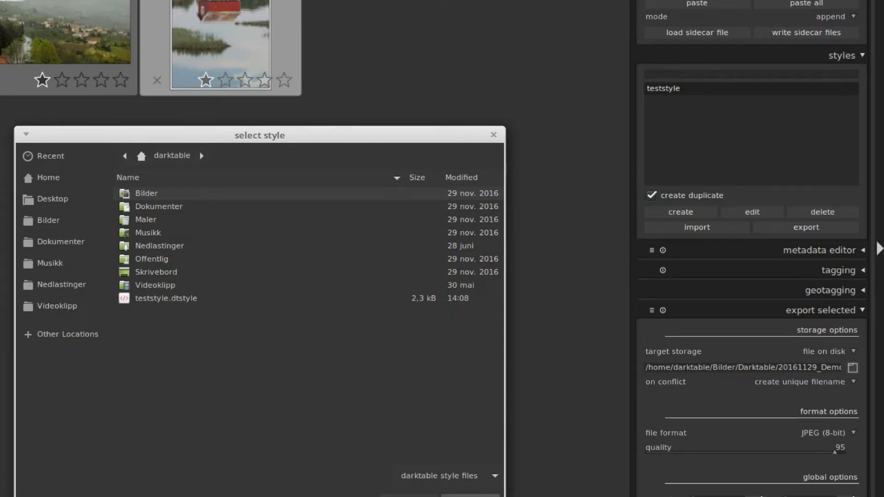
{"action": "left_click", "coordinate": [408, 496]}
{"action": "left_click", "coordinate": [843, 56]}
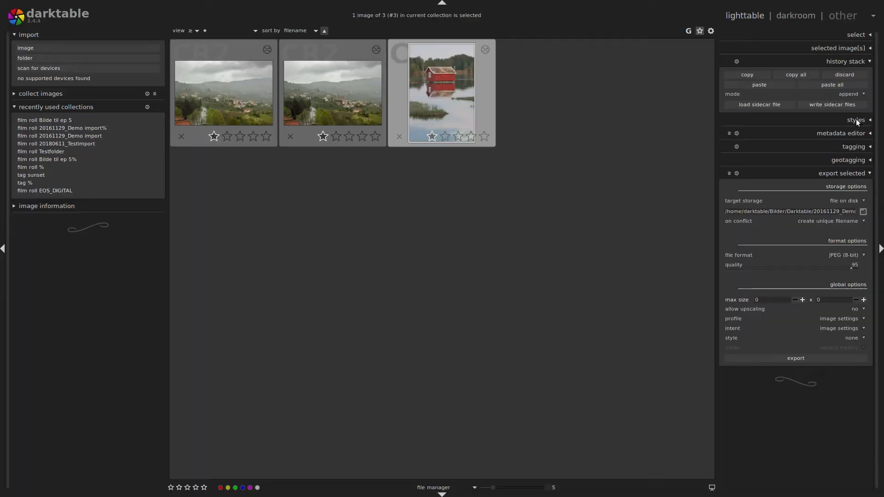
{"action": "left_click", "coordinate": [849, 61]}
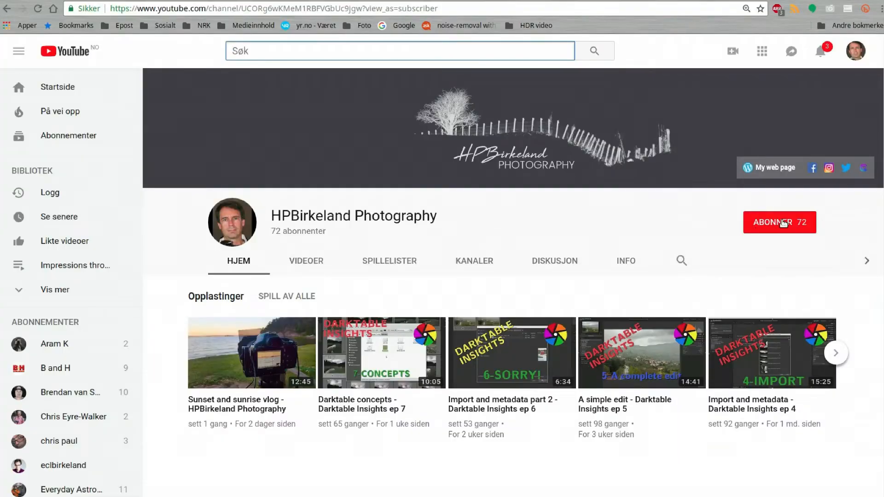
On YouTube, subscribe to the photography channel and comment "Hi, can you please teach me how to make beautiful images in Darktable?" on Darktable concepts
{"action": "left_click", "coordinate": [784, 223]}
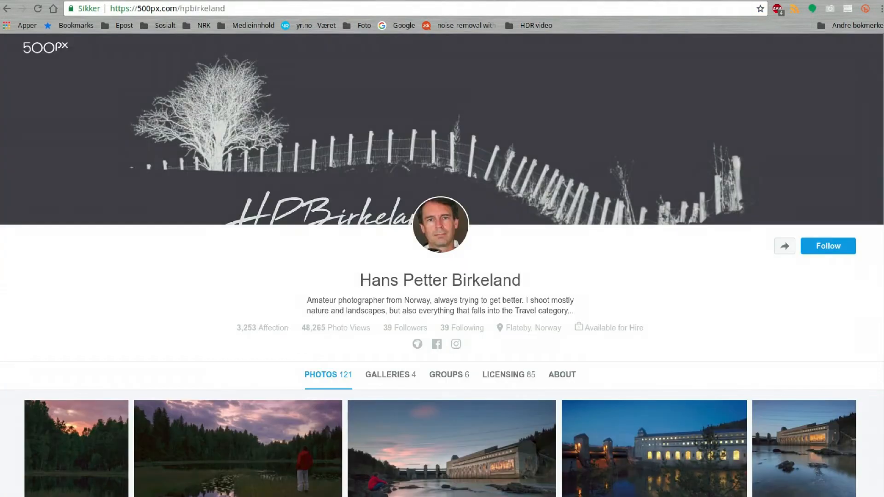
{"action": "scroll", "coordinate": [442, 266], "scroll_direction": "down", "scroll_amount": 7}
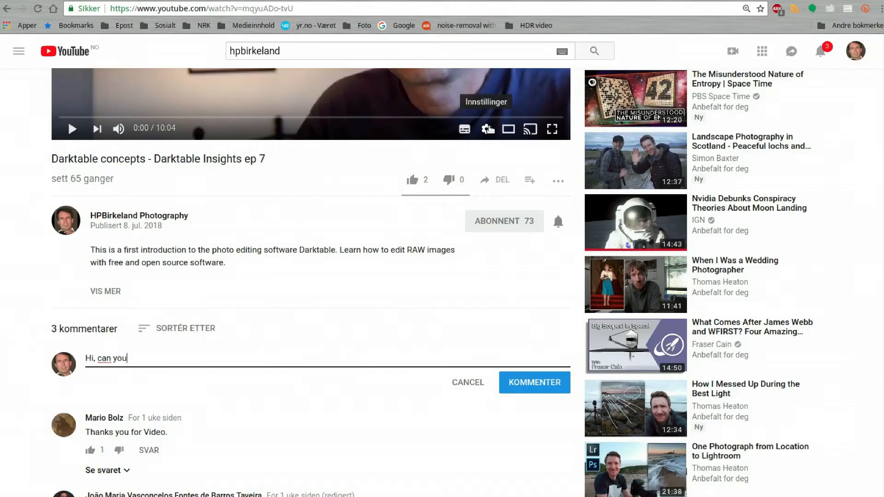
{"action": "type", "text": "please teach me how to make beautiful images in Darktable?"}
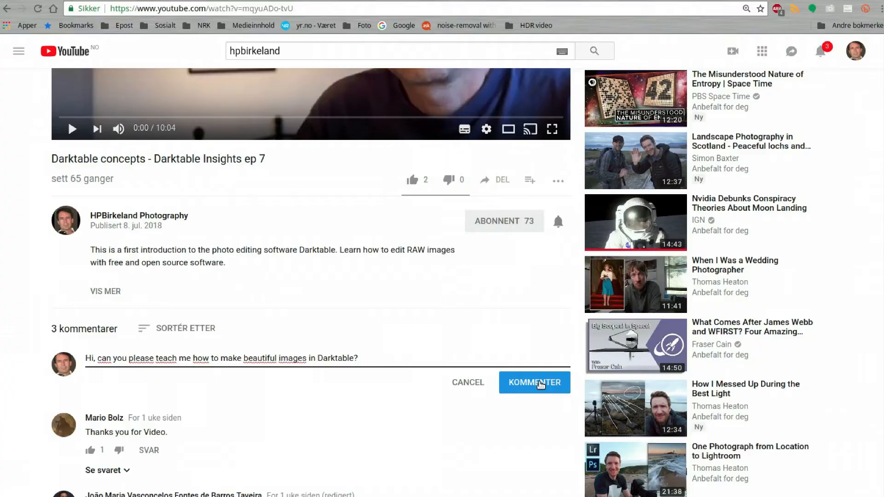
{"action": "left_click", "coordinate": [541, 385]}
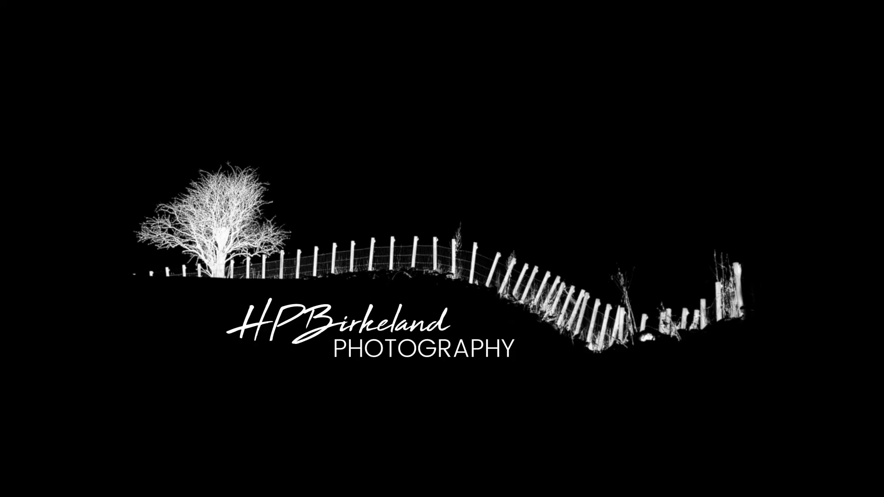